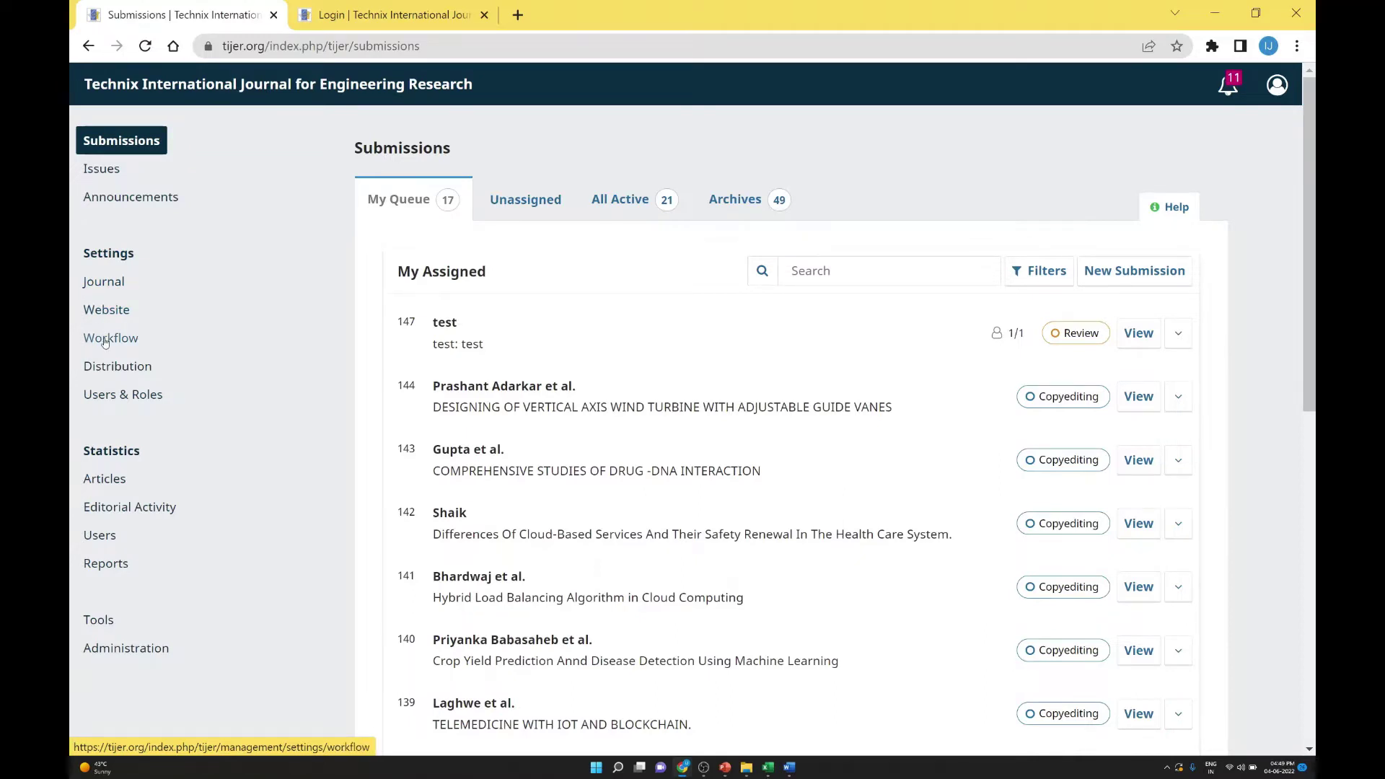
# Step: Open the journal's workflow settings and read the coverage option in the submission metadata
pyautogui.click(107, 341)
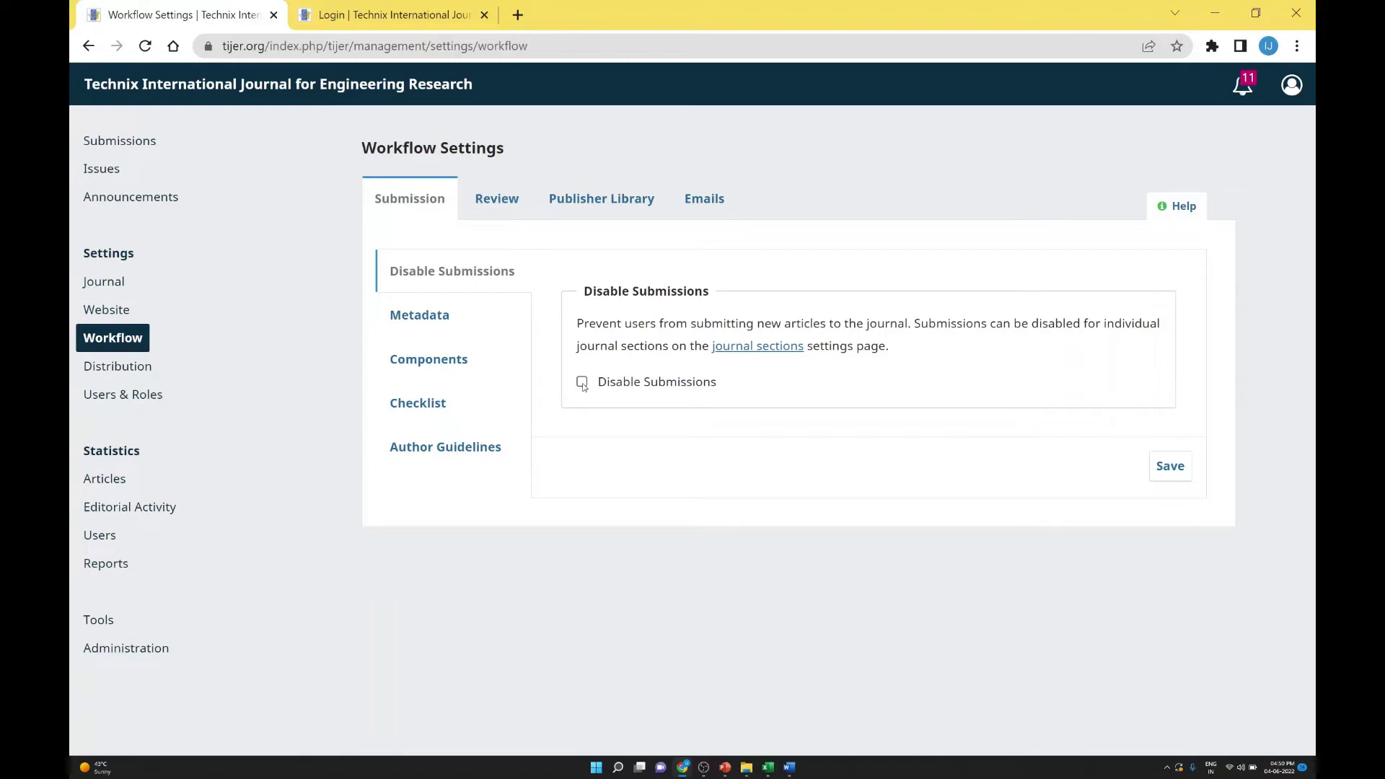
pyautogui.click(471, 324)
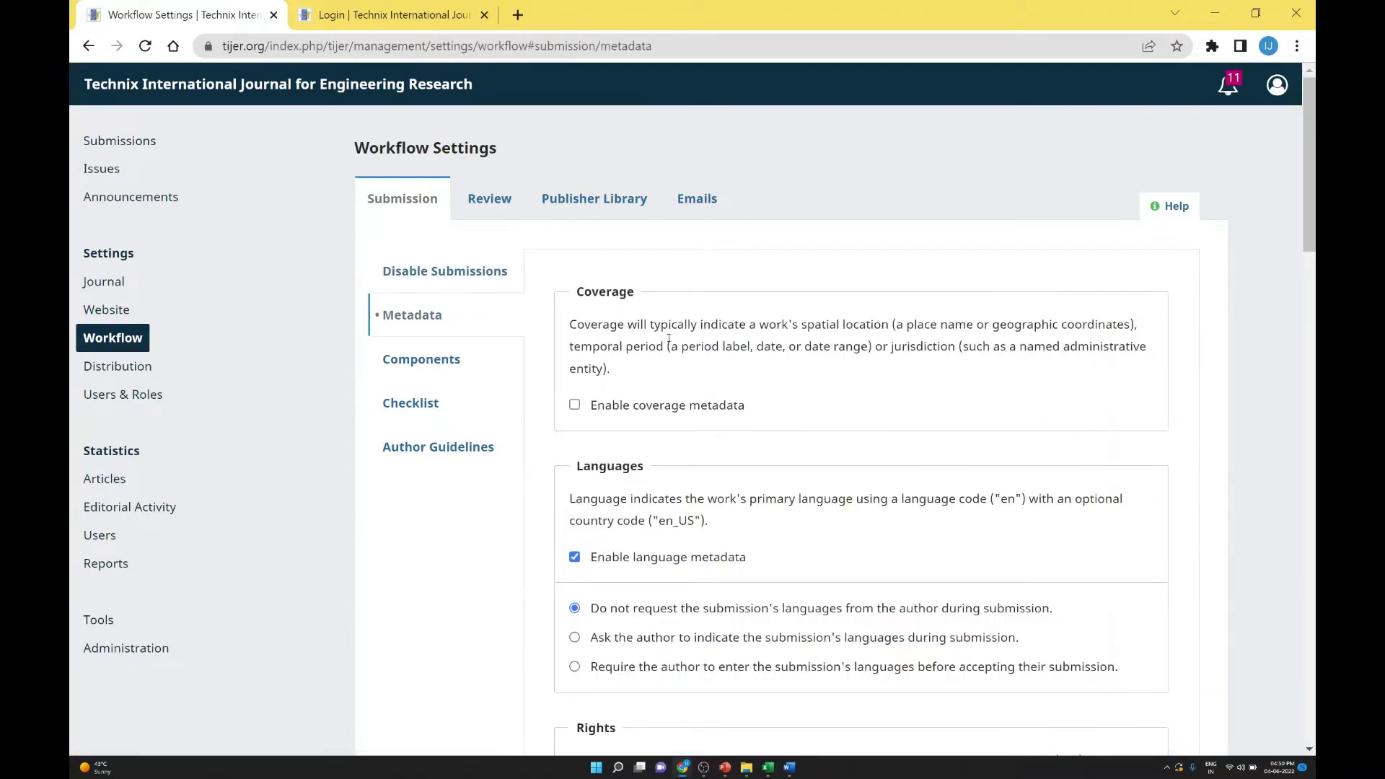
pyautogui.scroll(-1, 681, 339)
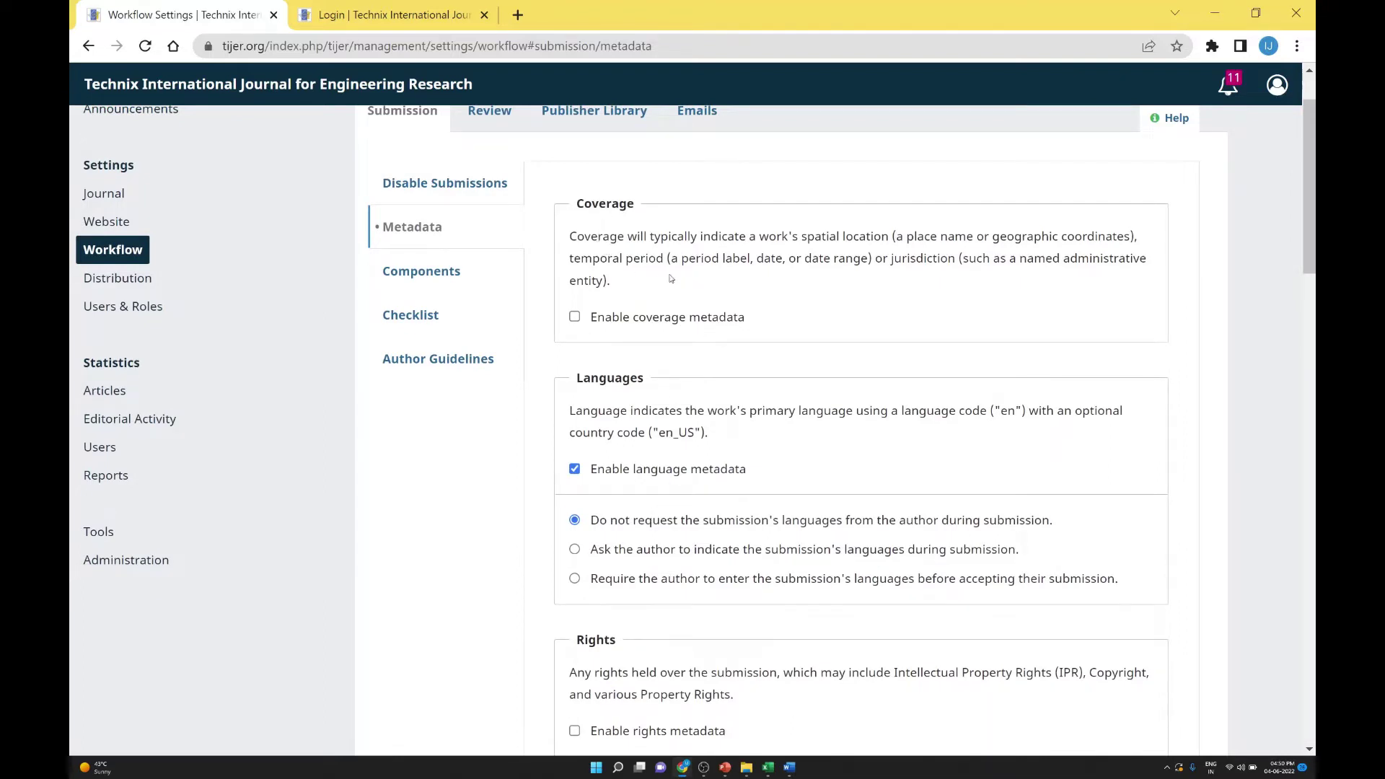
pyautogui.moveTo(695, 261); pyautogui.dragTo(861, 259)
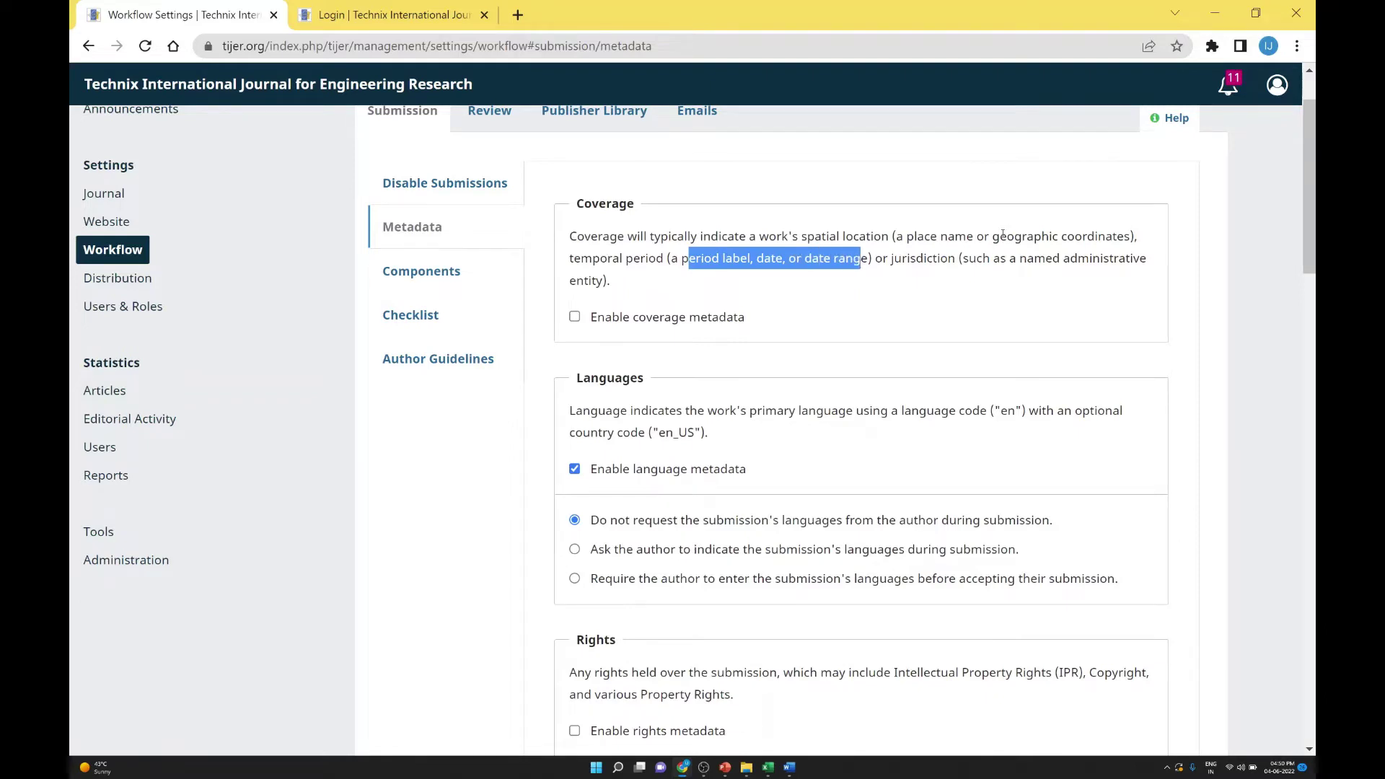
pyautogui.moveTo(1000, 237); pyautogui.dragTo(1117, 237)
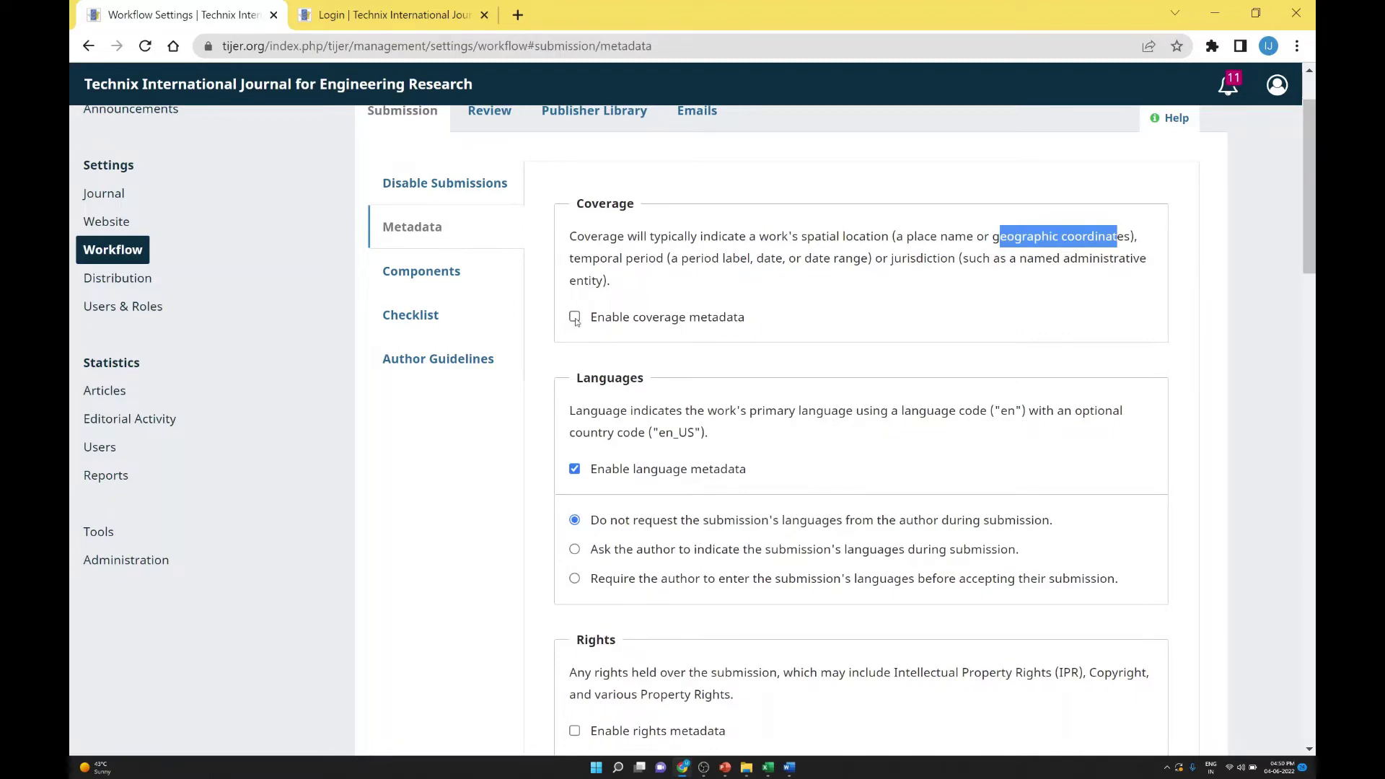
# Step: Examine the language metadata setting and its options for requesting languages from authors
pyautogui.scroll(-2, 576, 319)
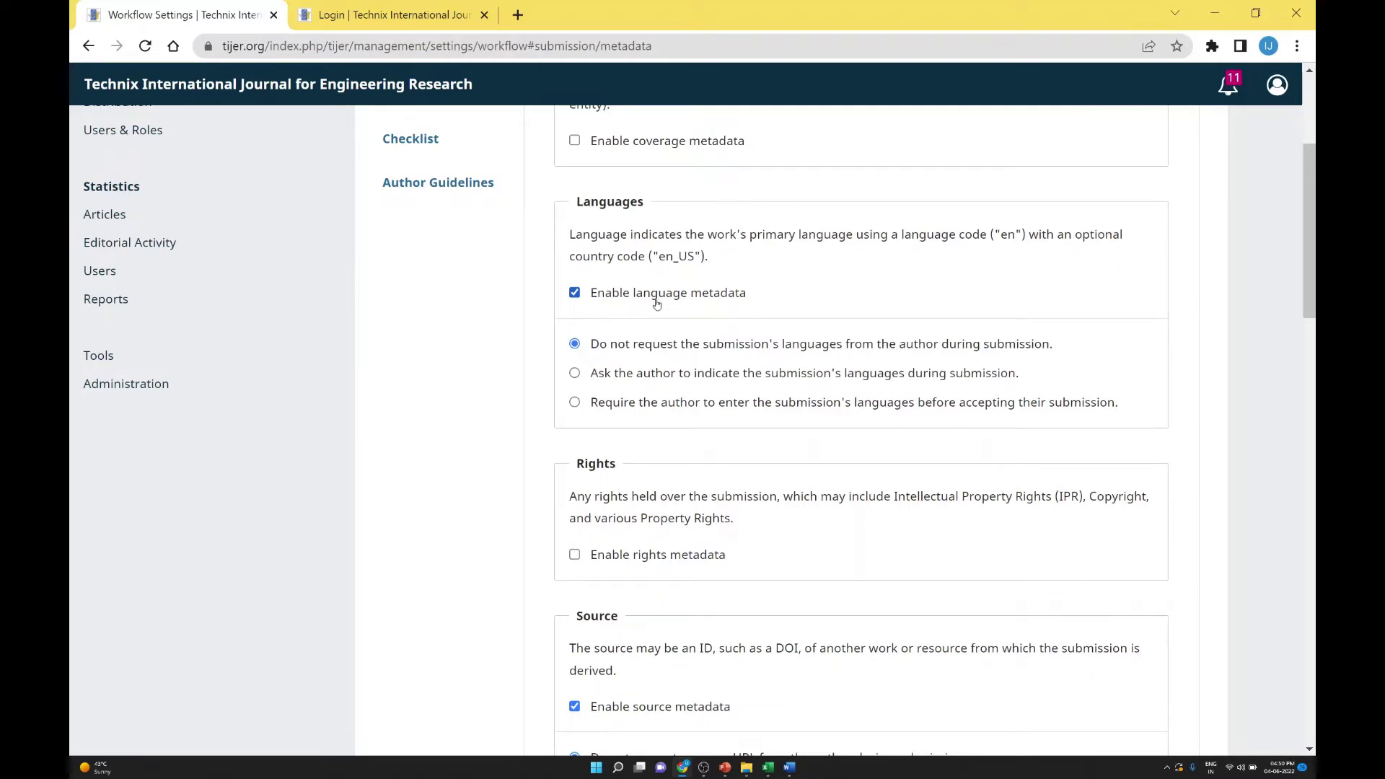
pyautogui.scroll(4, 657, 304)
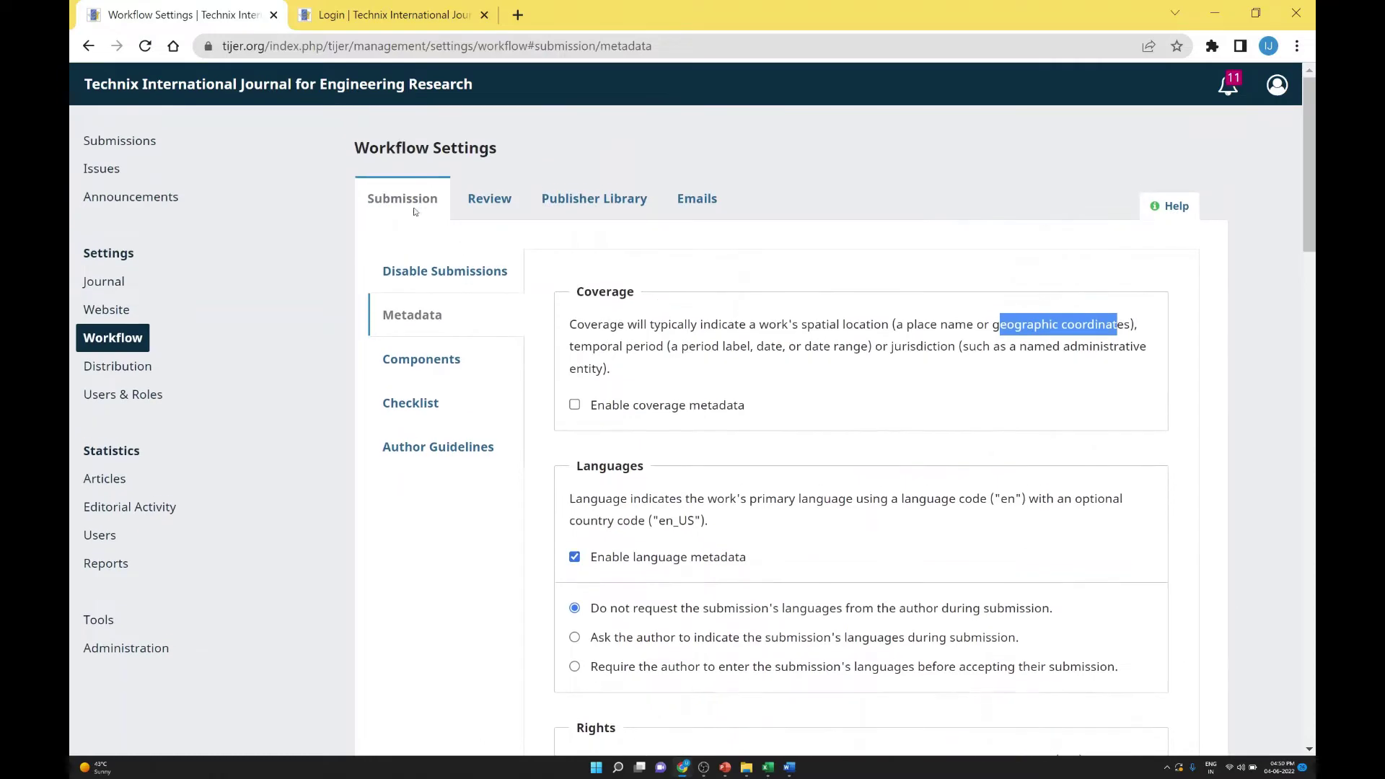
pyautogui.scroll(-3, 628, 306)
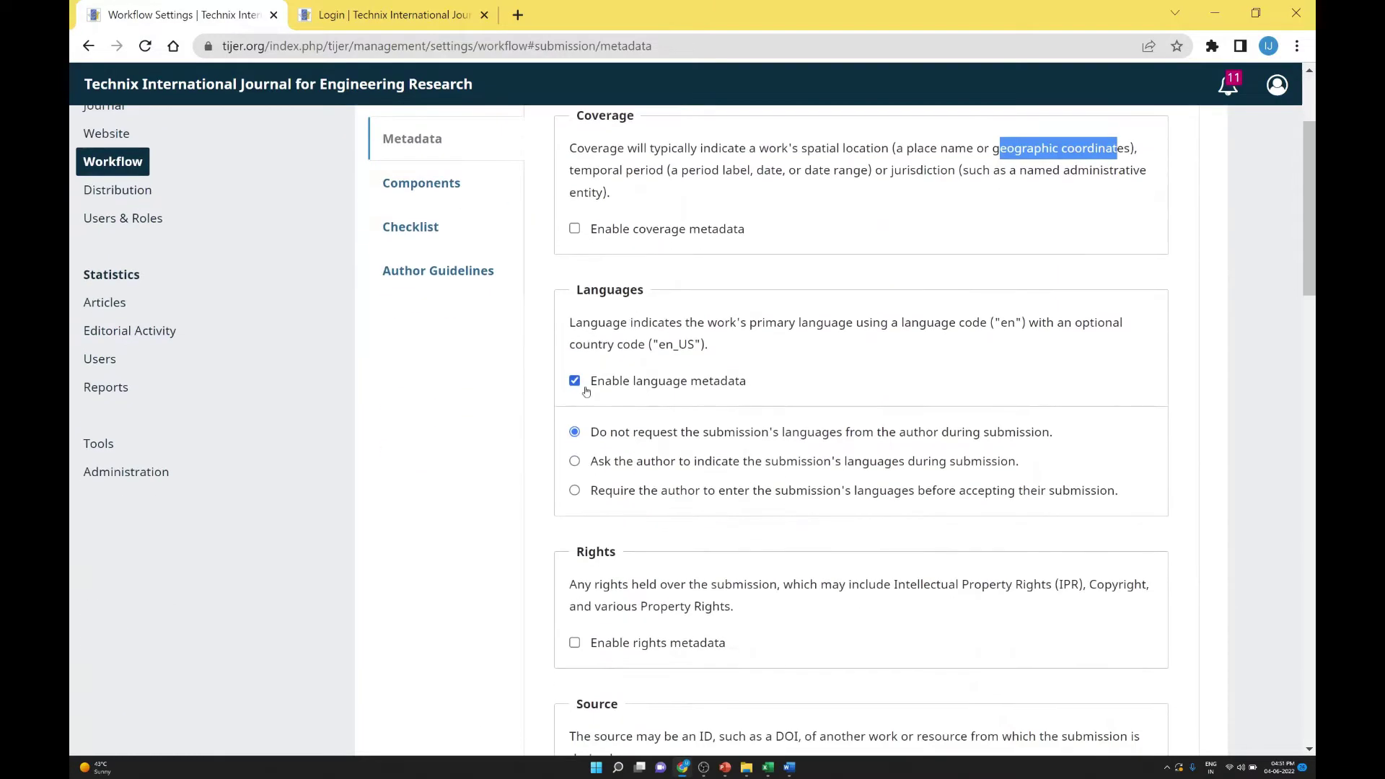
pyautogui.scroll(-1, 614, 392)
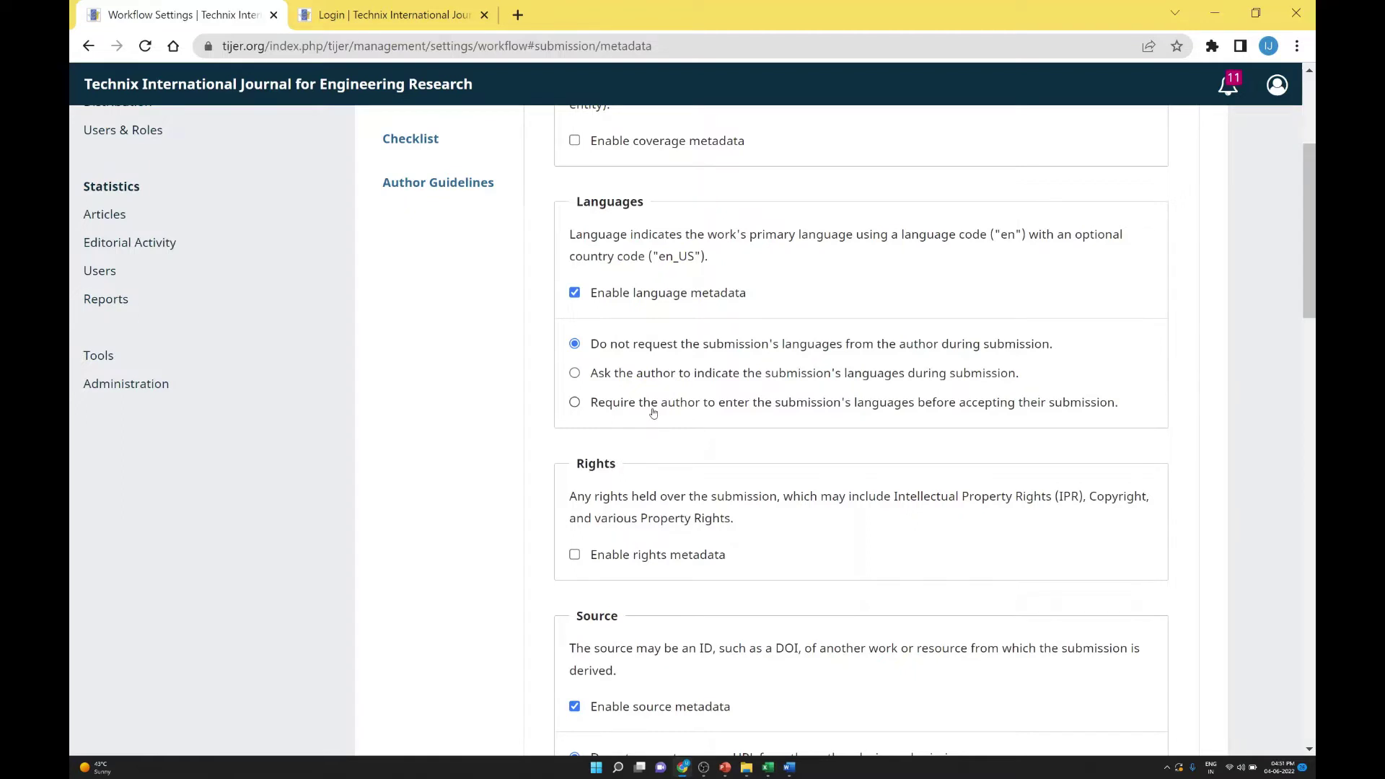
pyautogui.scroll(-2, 606, 361)
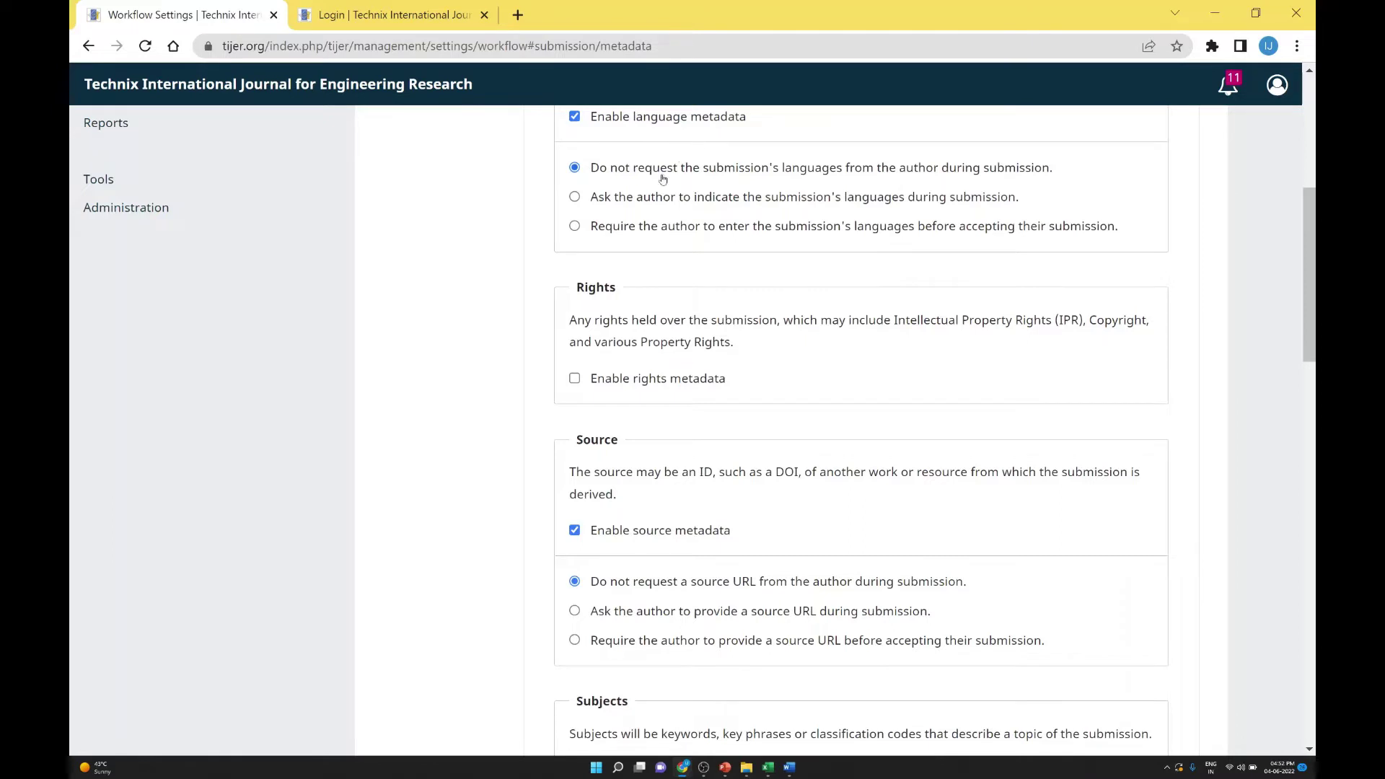
# Step: Review the source and subjects metadata settings and their author request options
pyautogui.scroll(-1, 659, 180)
pyautogui.scroll(-1, 454, 346)
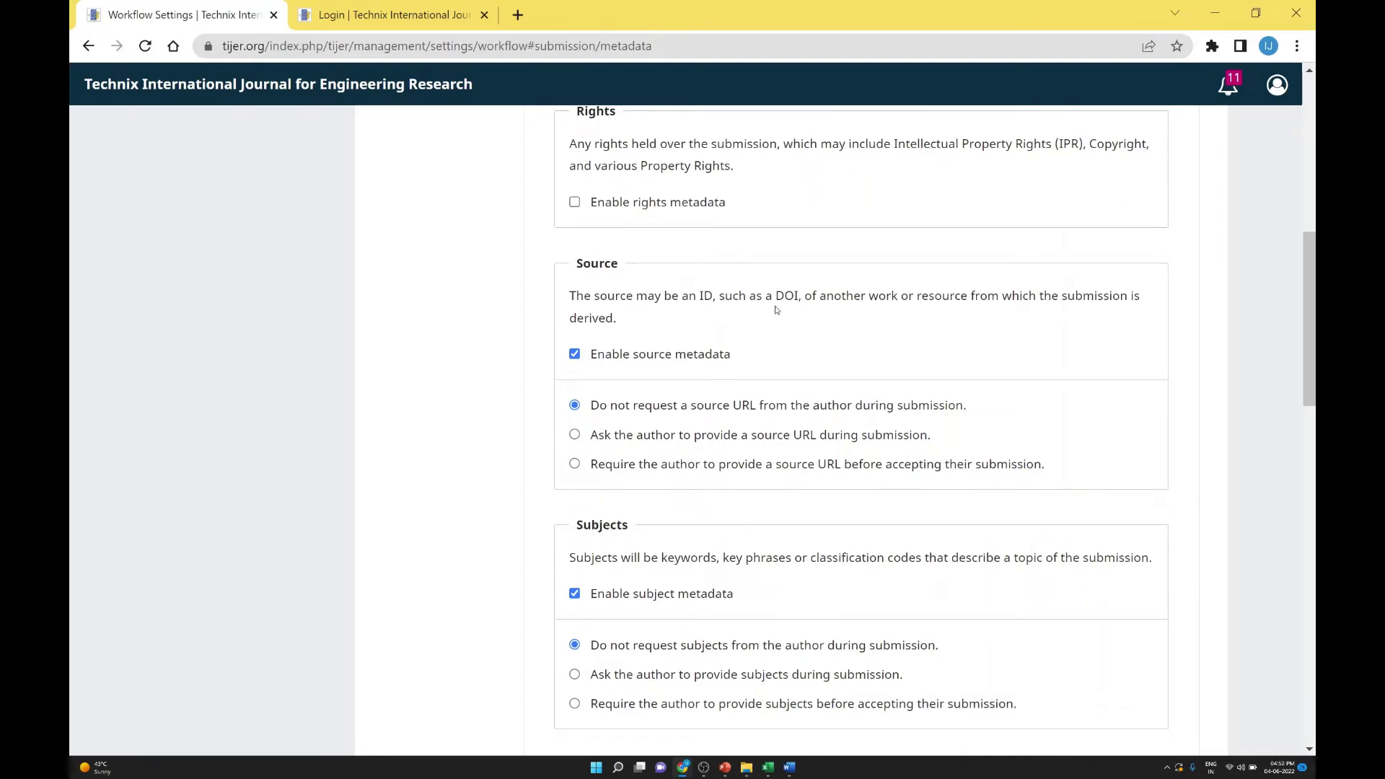
pyautogui.scroll(-1, 777, 310)
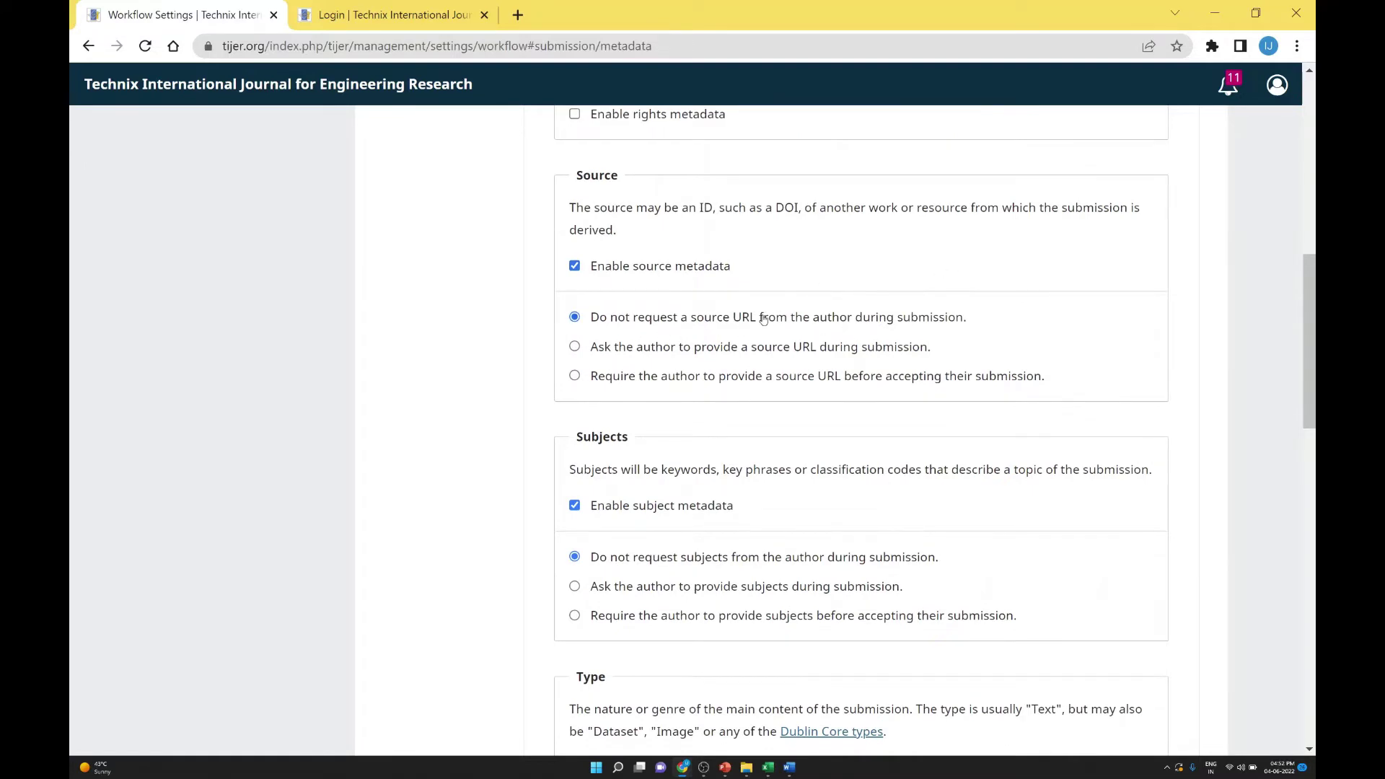
pyautogui.scroll(-1, 736, 318)
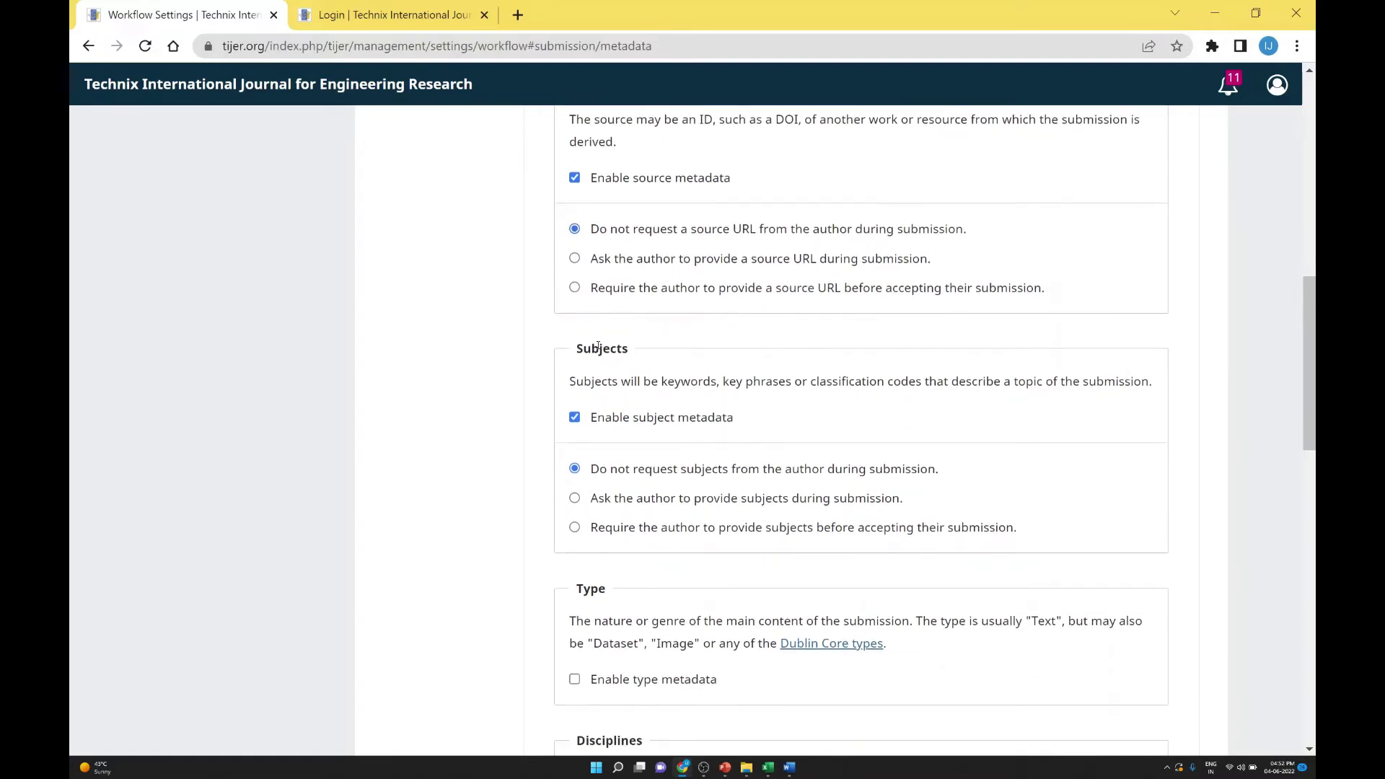
pyautogui.scroll(-1, 598, 346)
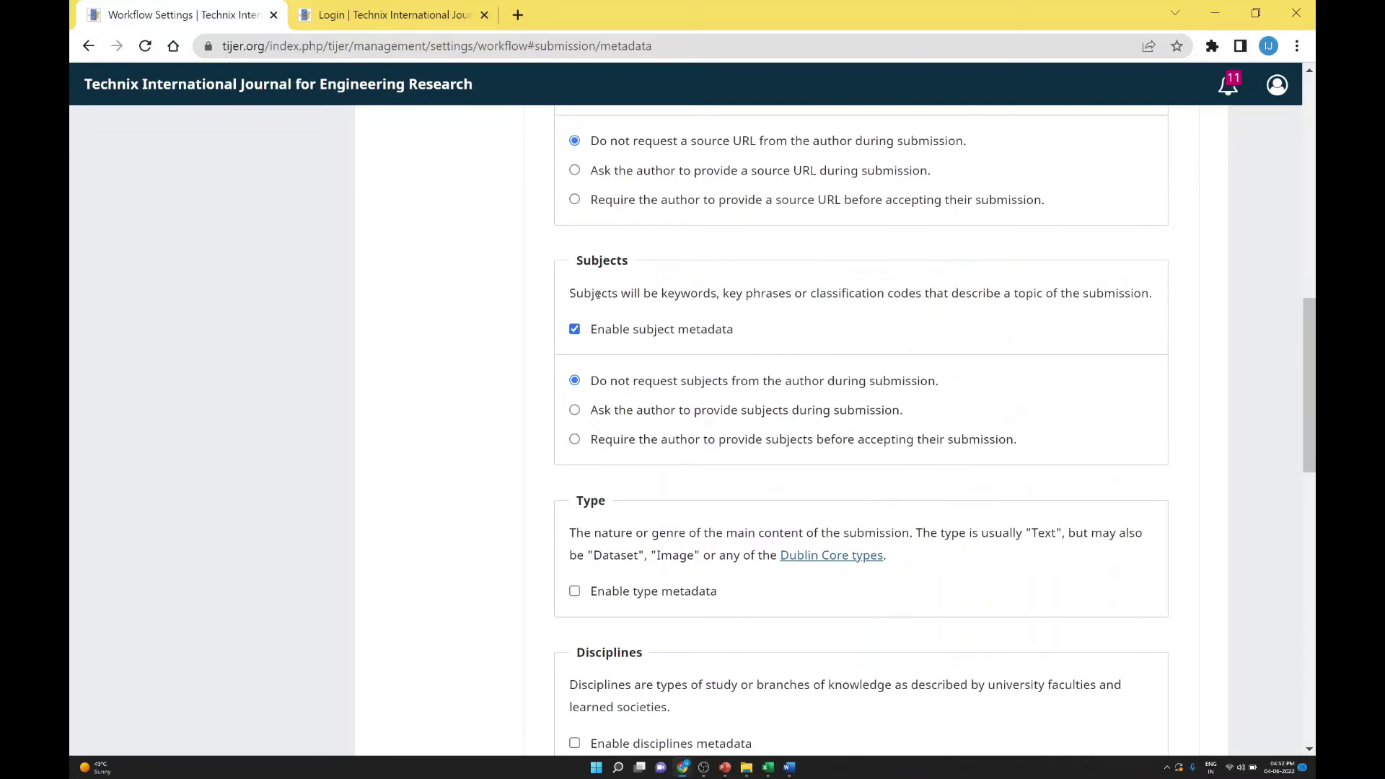
# Step: Review the type, disciplines and keywords metadata settings for submissions
pyautogui.scroll(-3, 819, 309)
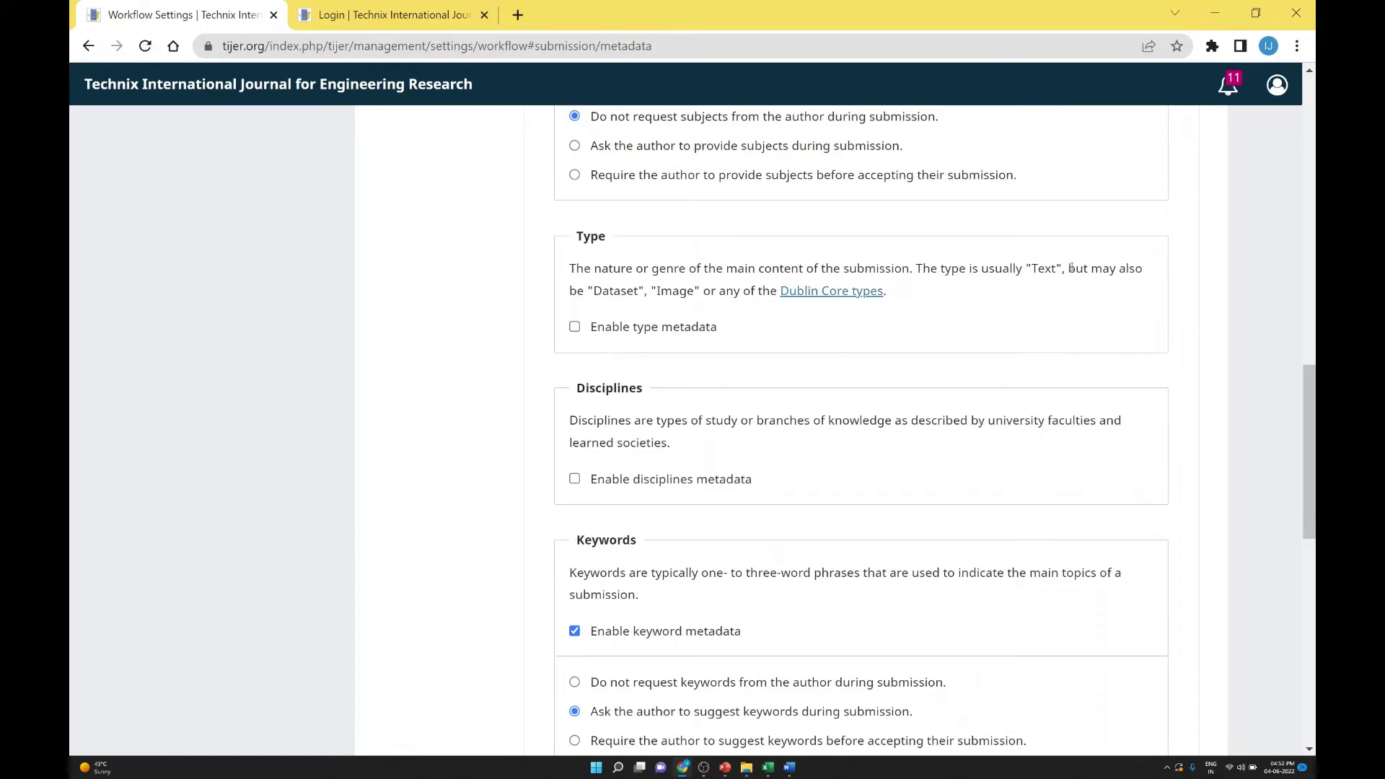
pyautogui.scroll(-1, 831, 303)
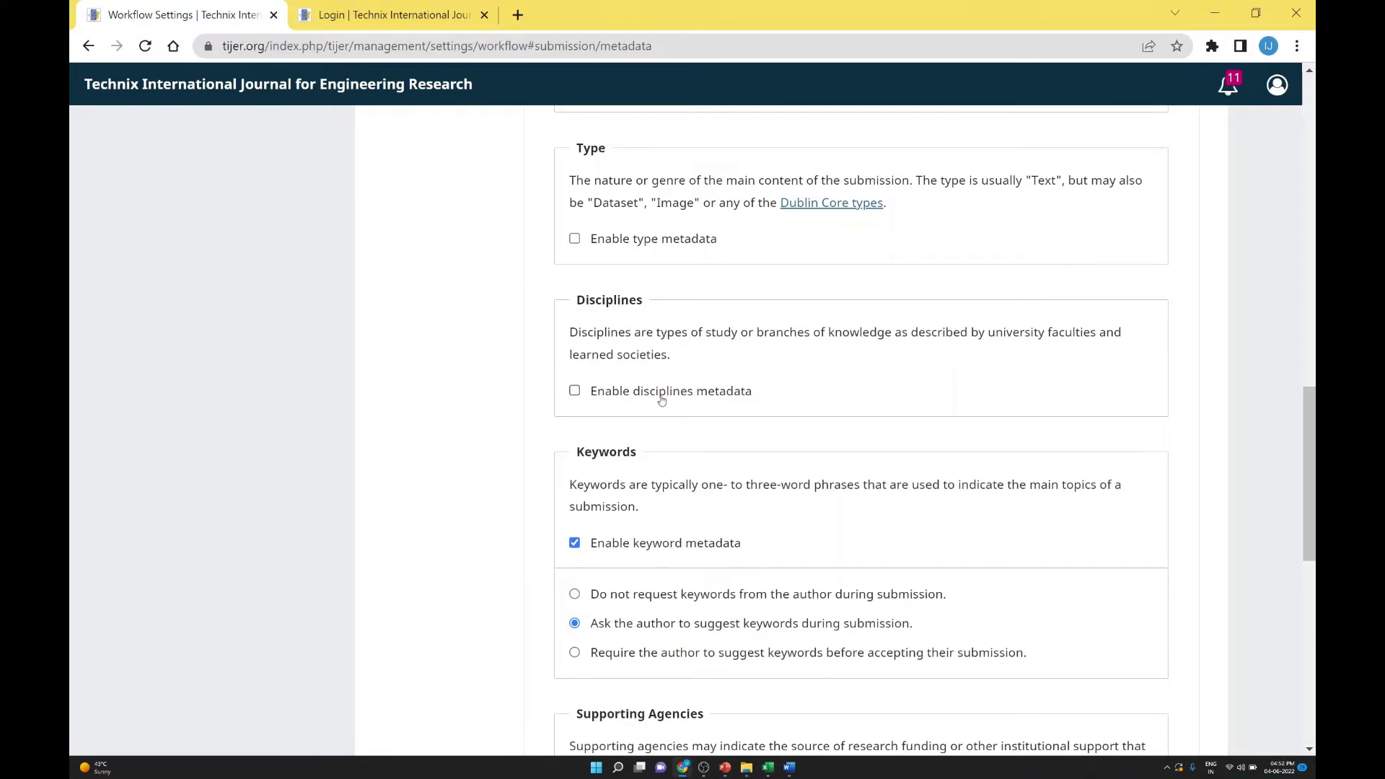
pyautogui.scroll(-2, 662, 397)
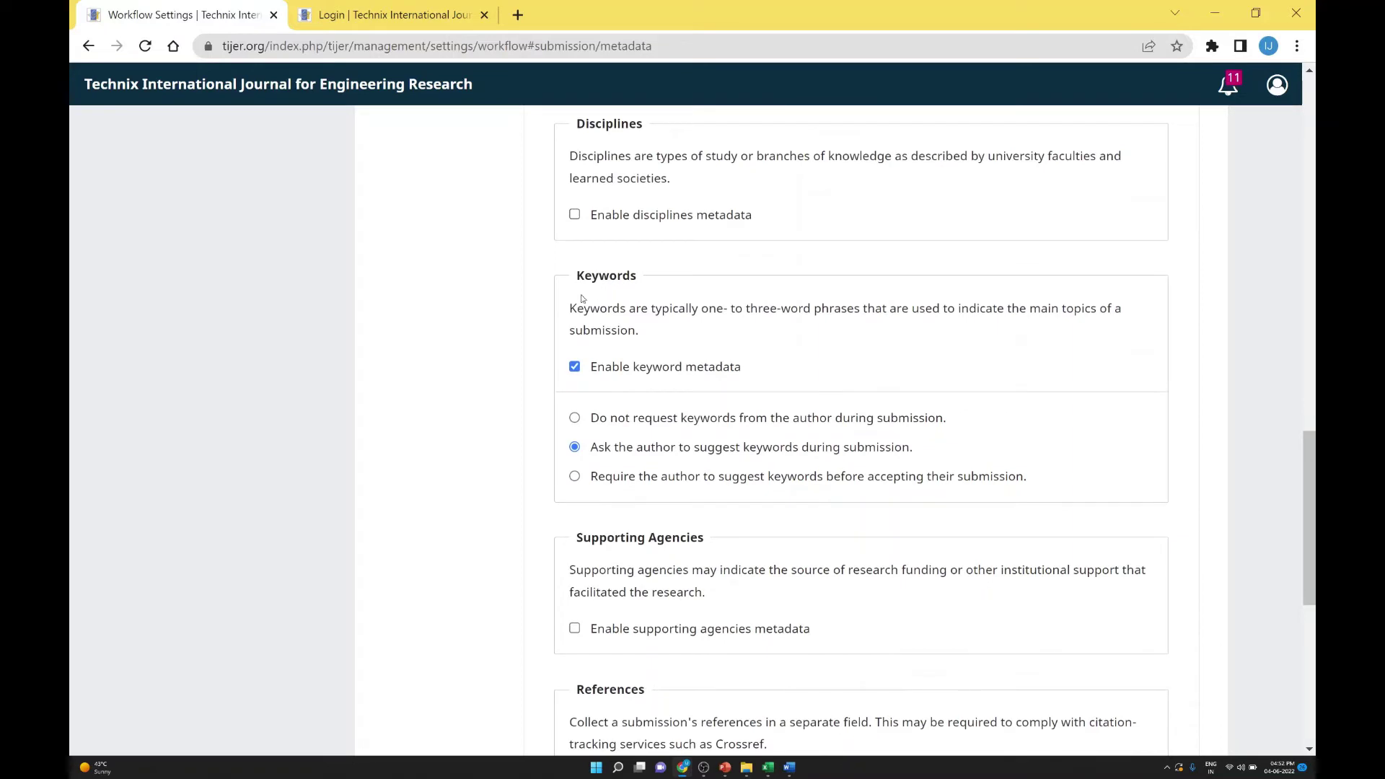
pyautogui.scroll(-1, 581, 307)
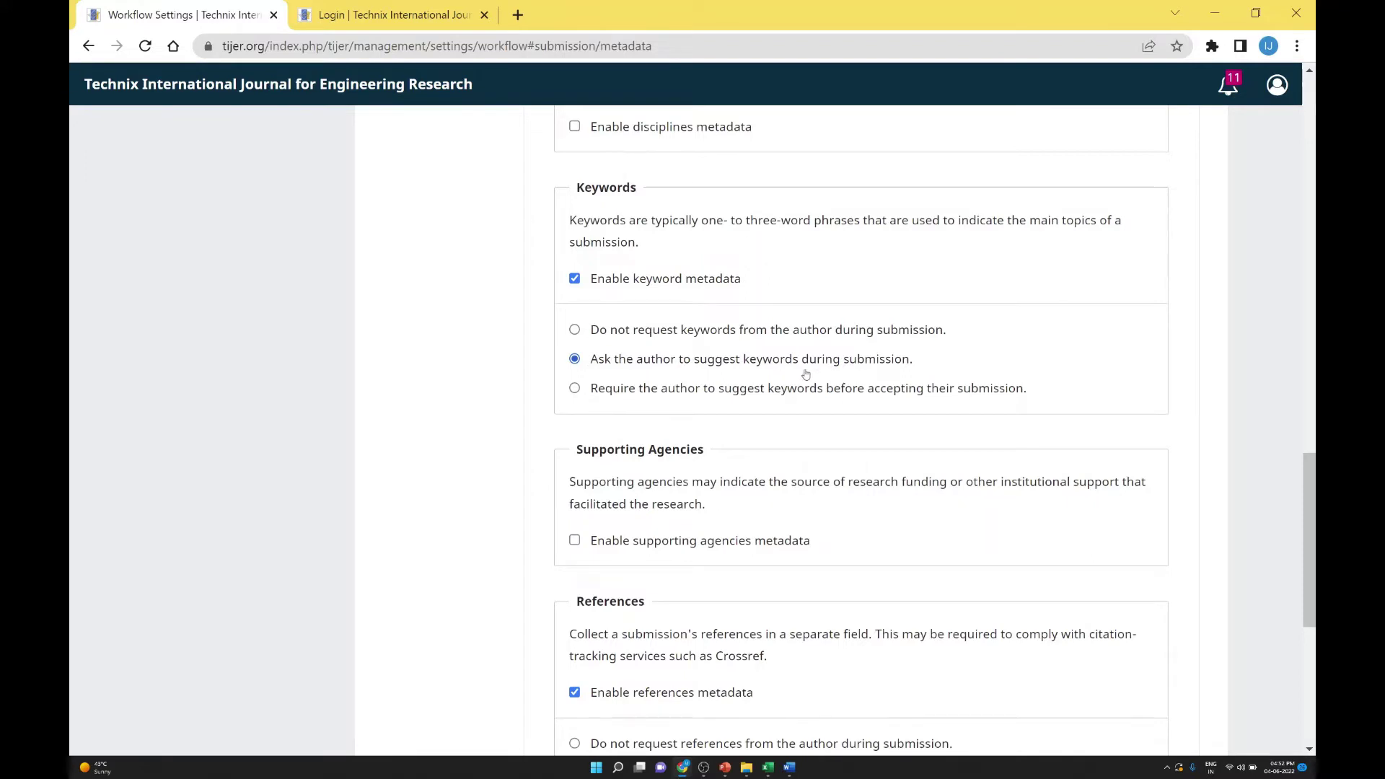
pyautogui.scroll(-1, 721, 398)
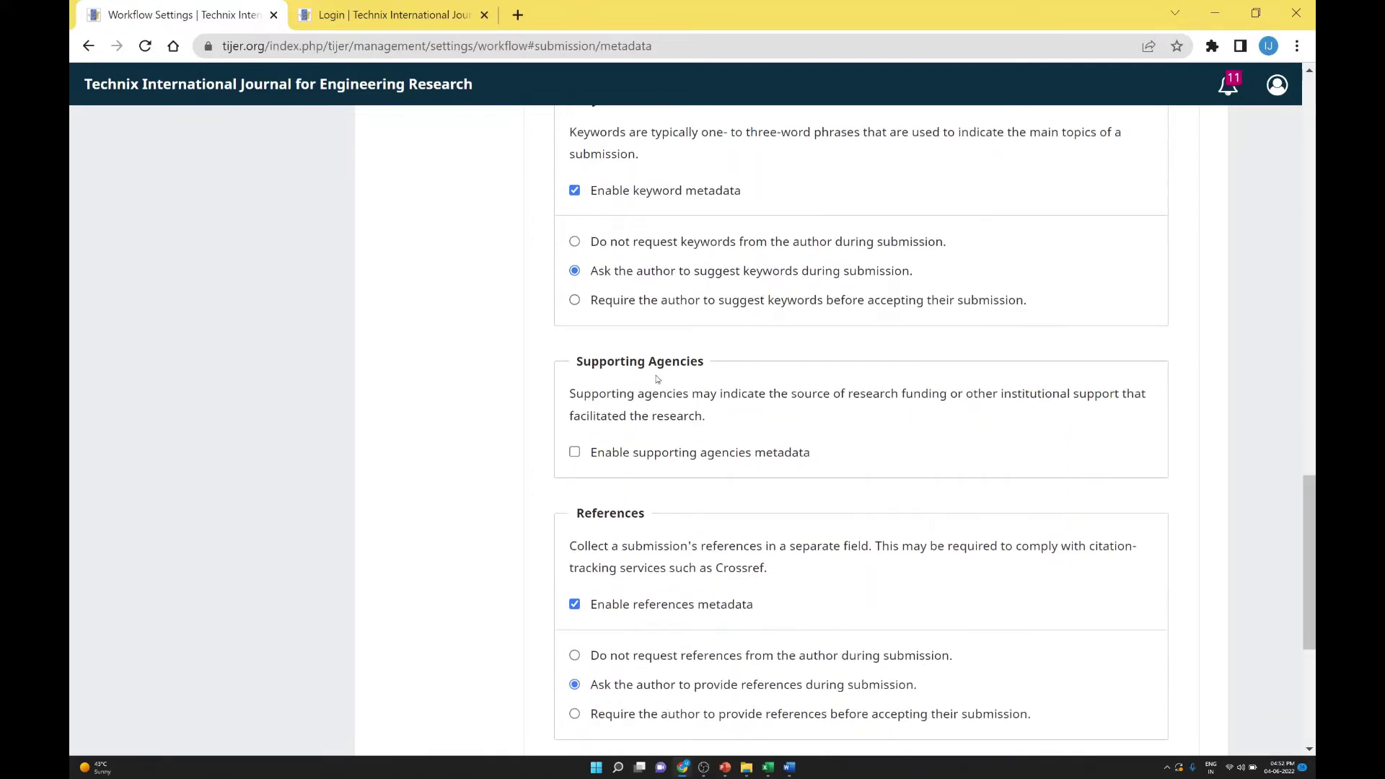
# Step: Review the supporting agencies, references and publisher ID settings at the end of the submission metadata
pyautogui.scroll(-1, 658, 377)
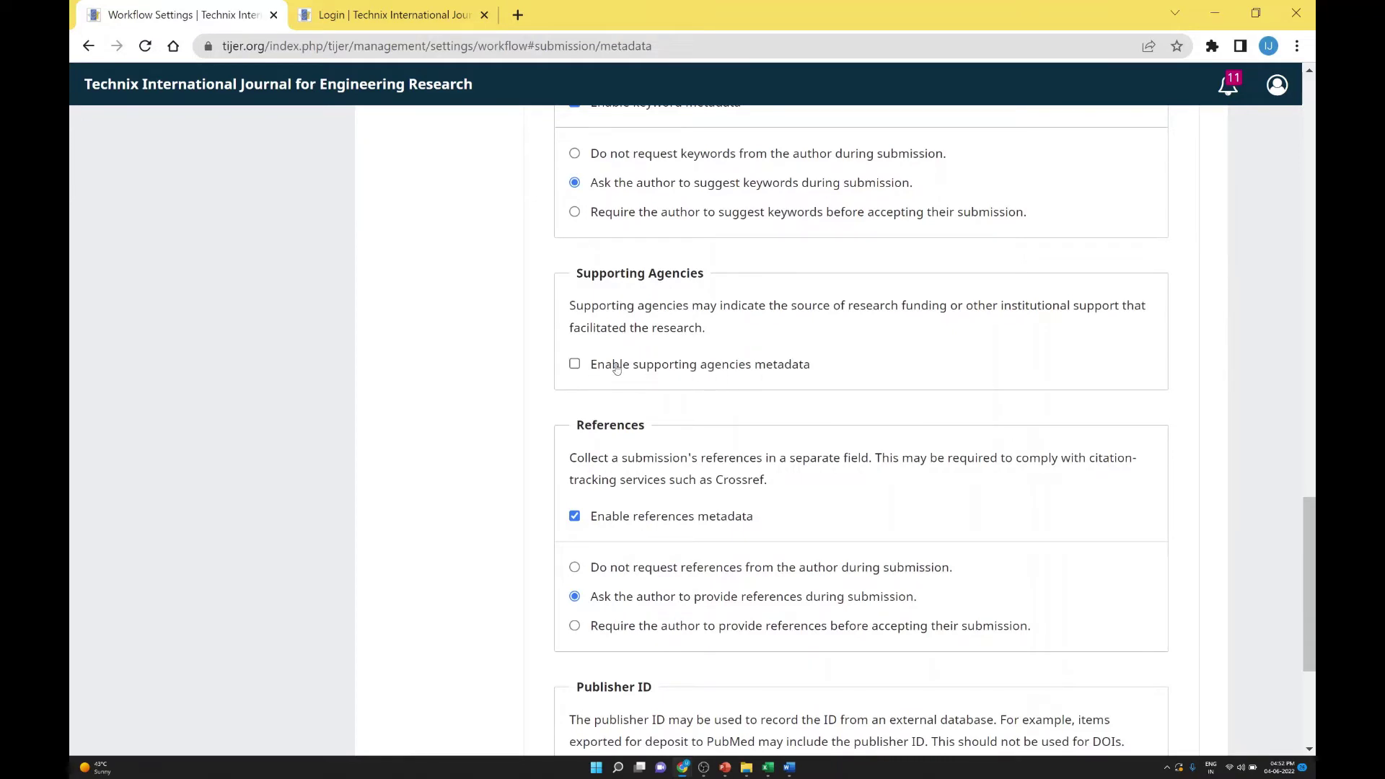
pyautogui.scroll(-1, 617, 370)
pyautogui.scroll(-1, 616, 282)
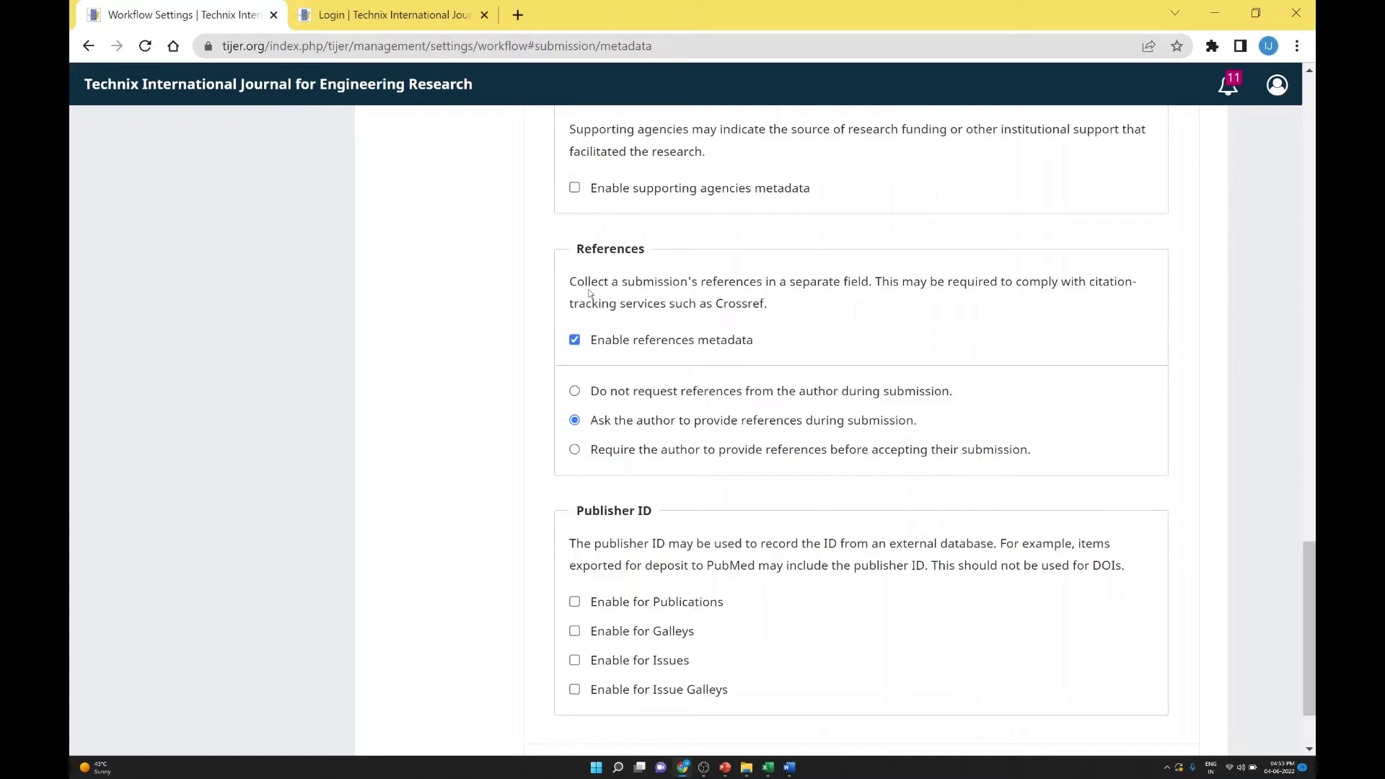
pyautogui.scroll(-2, 589, 293)
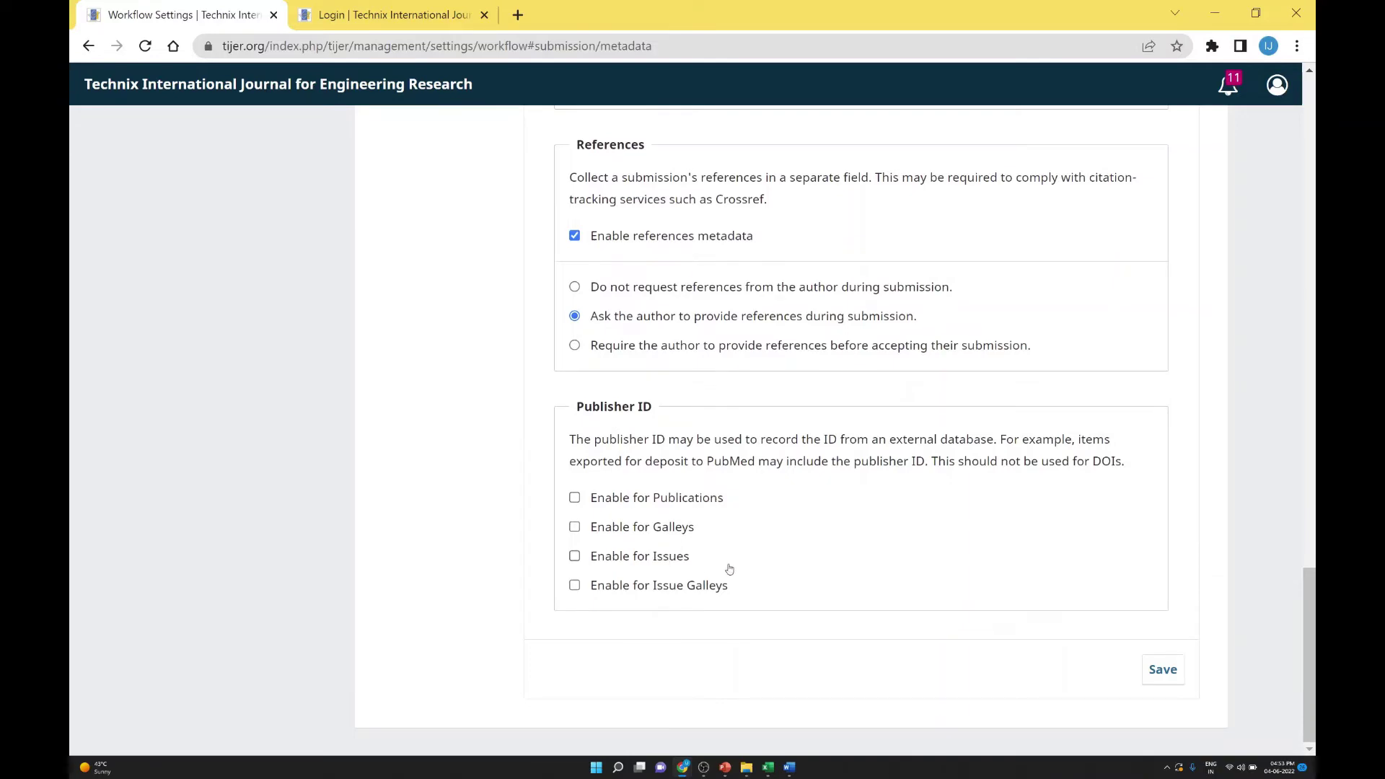
pyautogui.scroll(1, 736, 602)
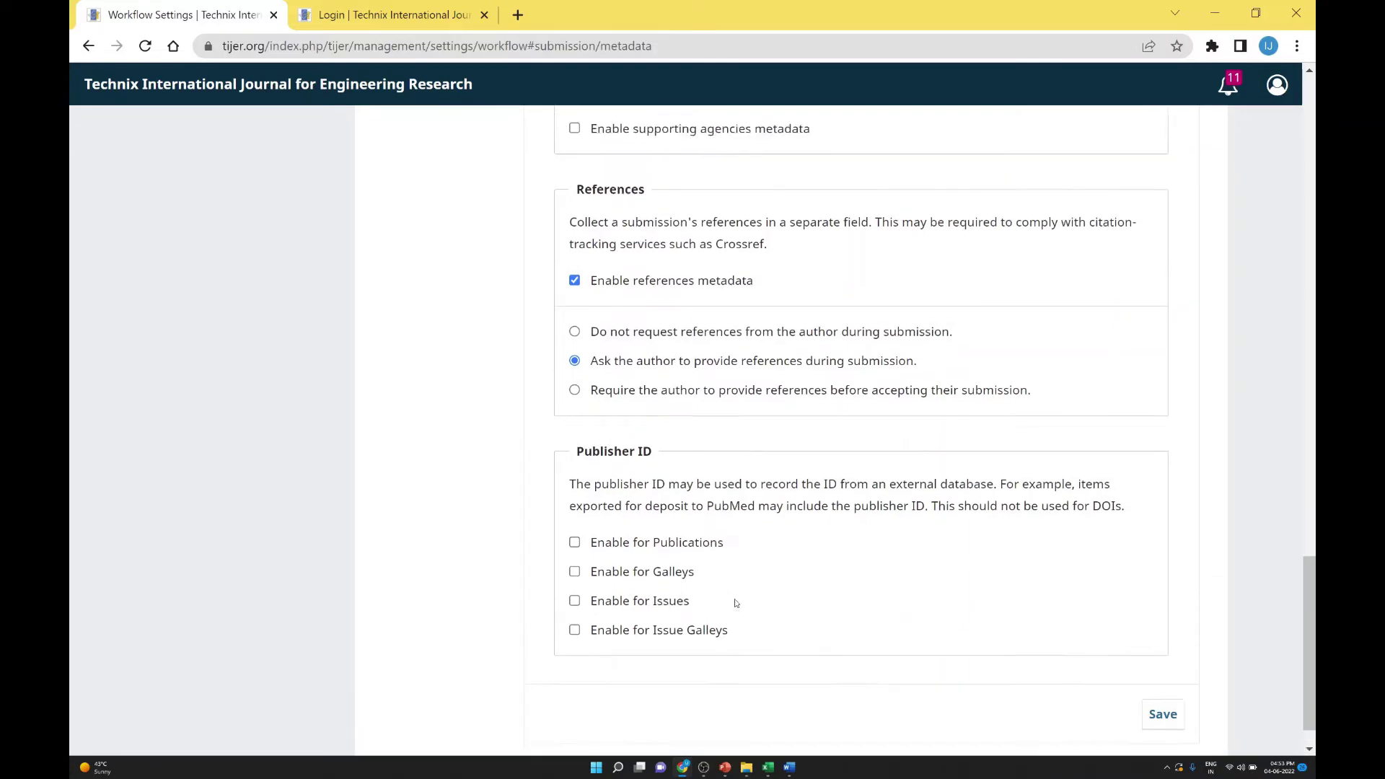
# Step: Show the article components, look over the form for adding a component, and close it without saving
pyautogui.scroll(20, 736, 602)
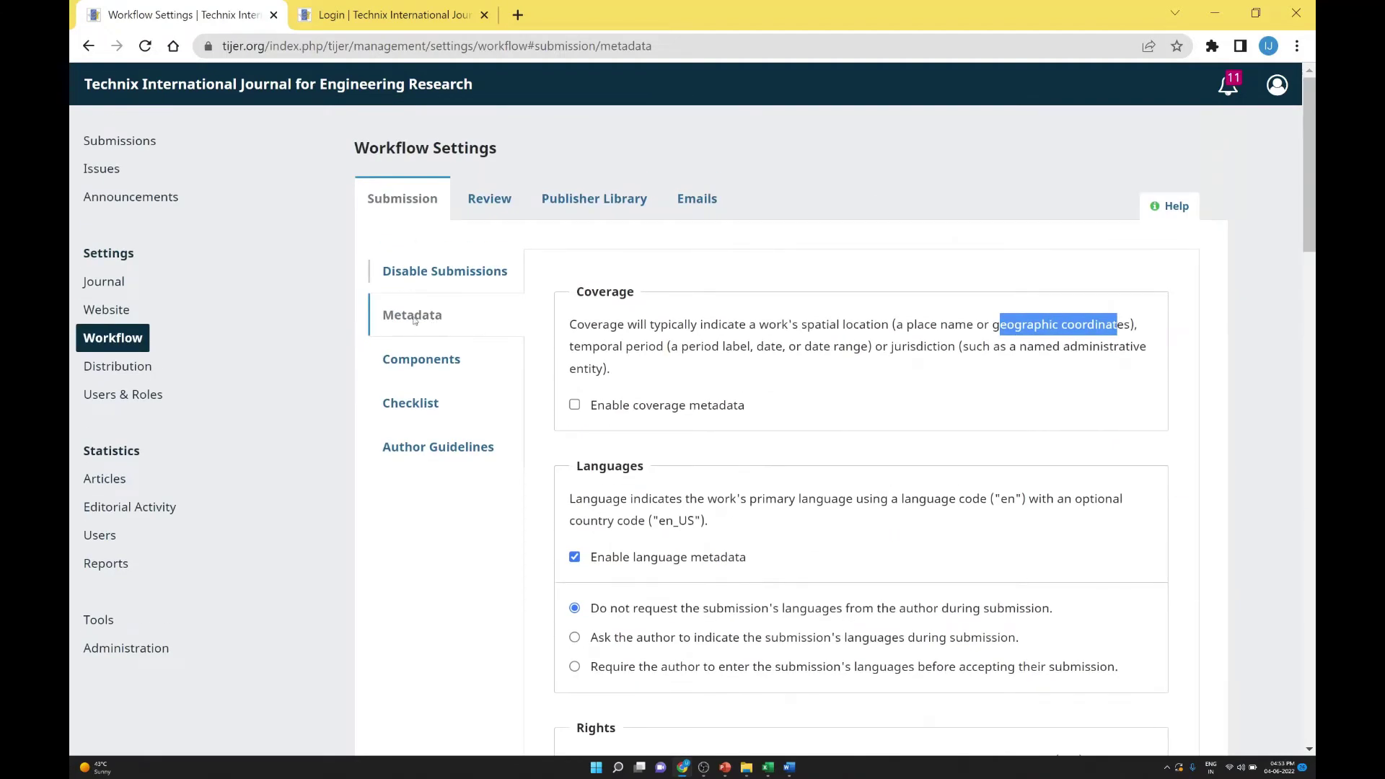
pyautogui.click(422, 358)
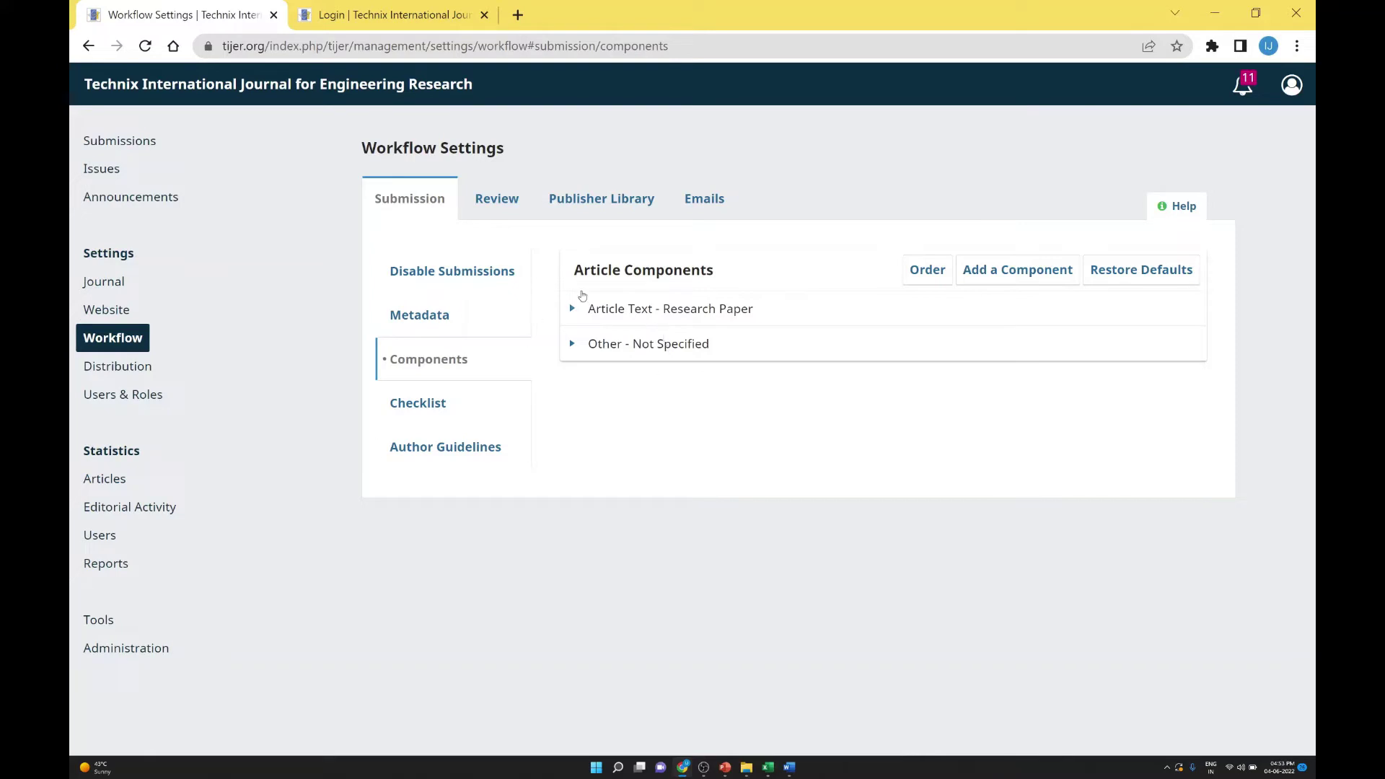
pyautogui.click(1020, 274)
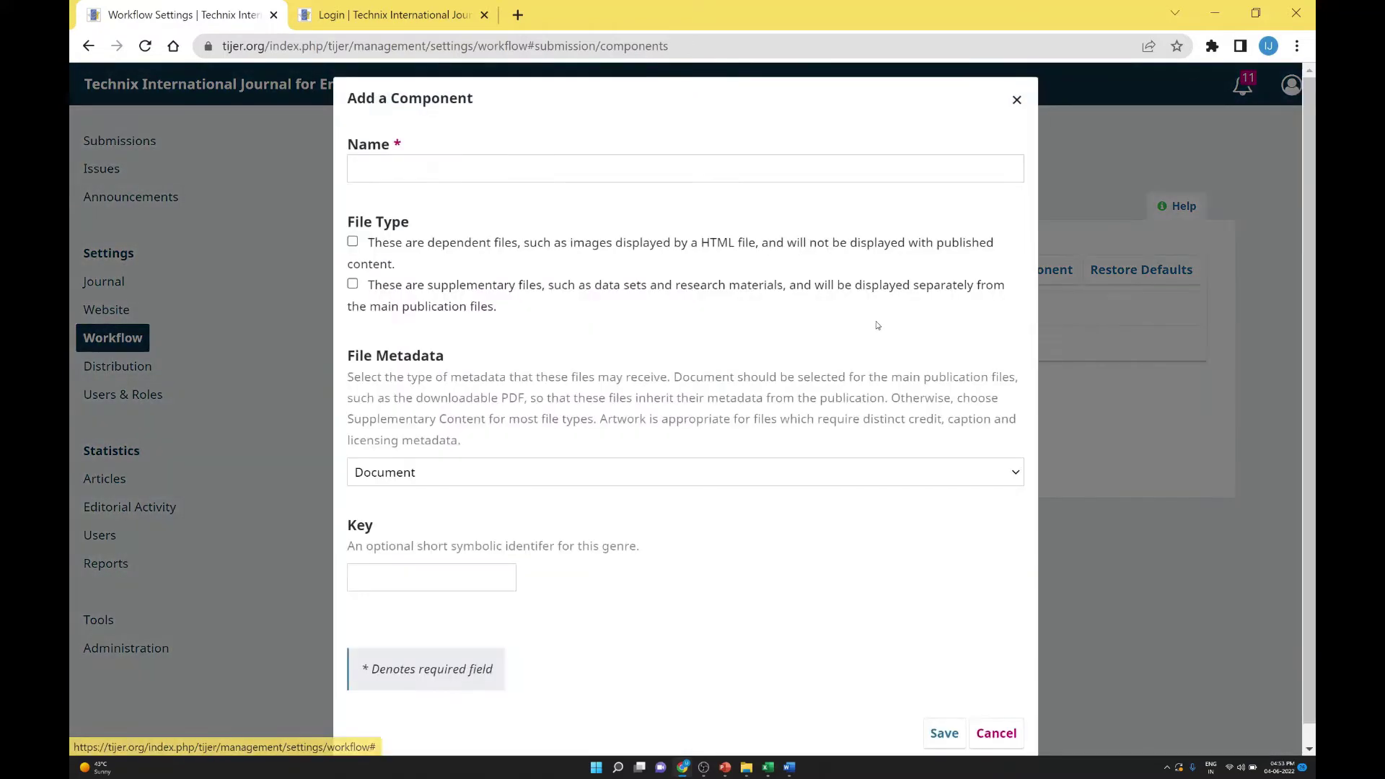
pyautogui.scroll(-1, 613, 311)
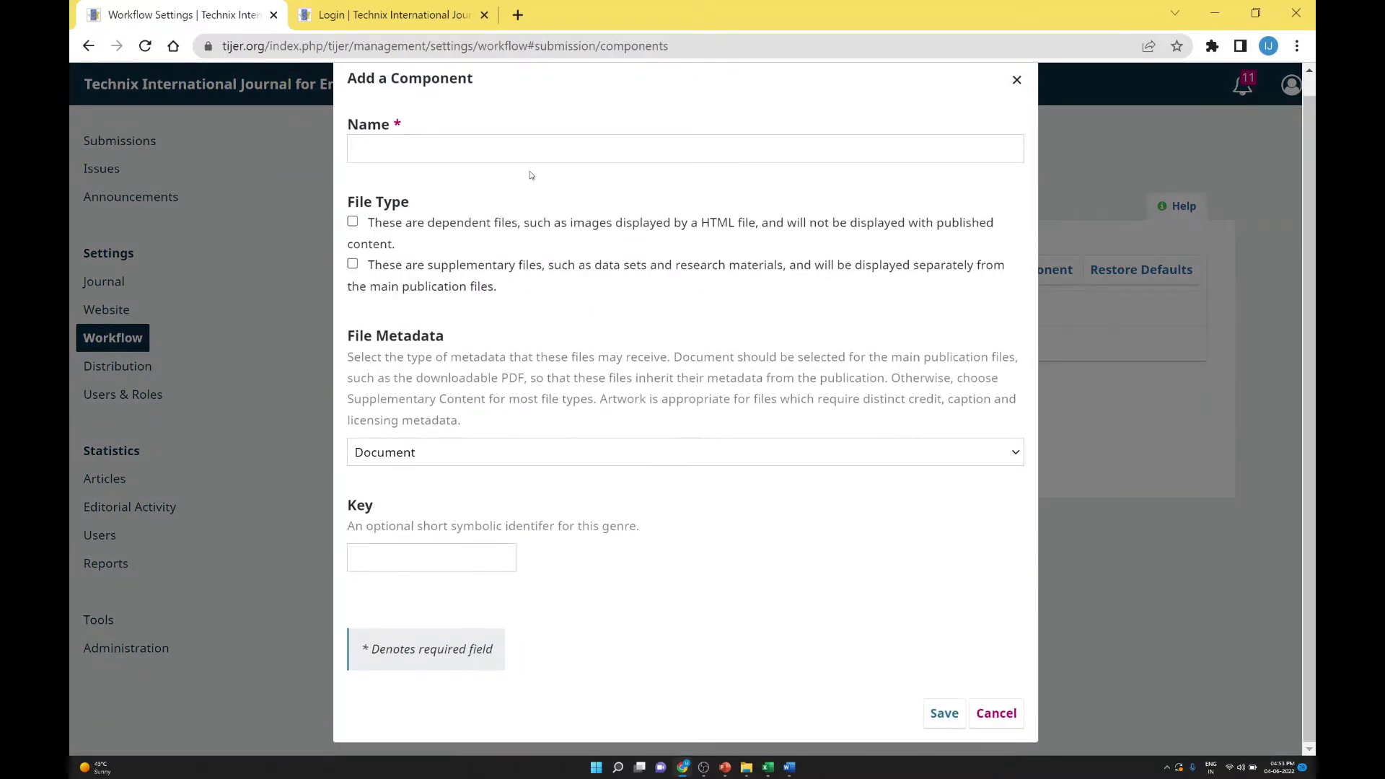
pyautogui.click(996, 713)
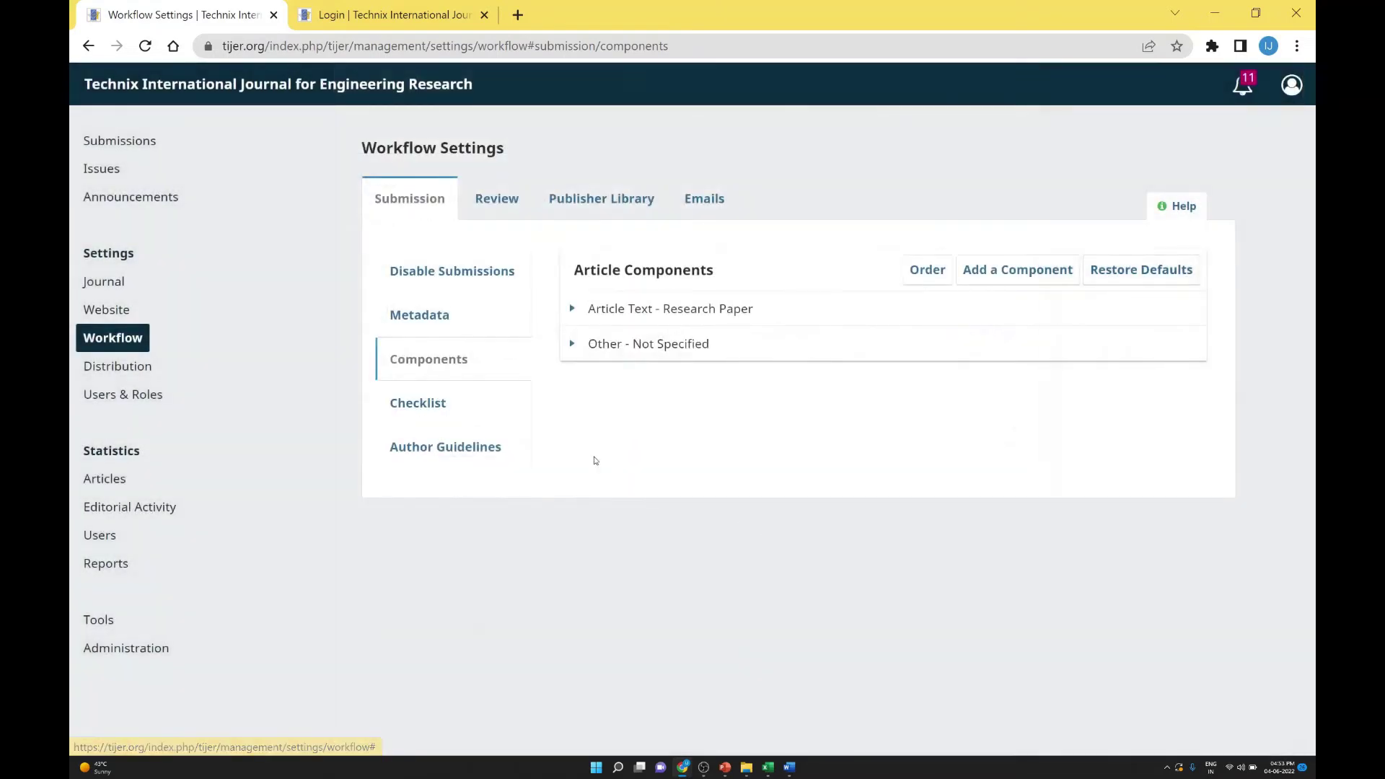
# Step: View the submission preparation checklist, then the author guidelines and copyright notice texts
pyautogui.click(442, 401)
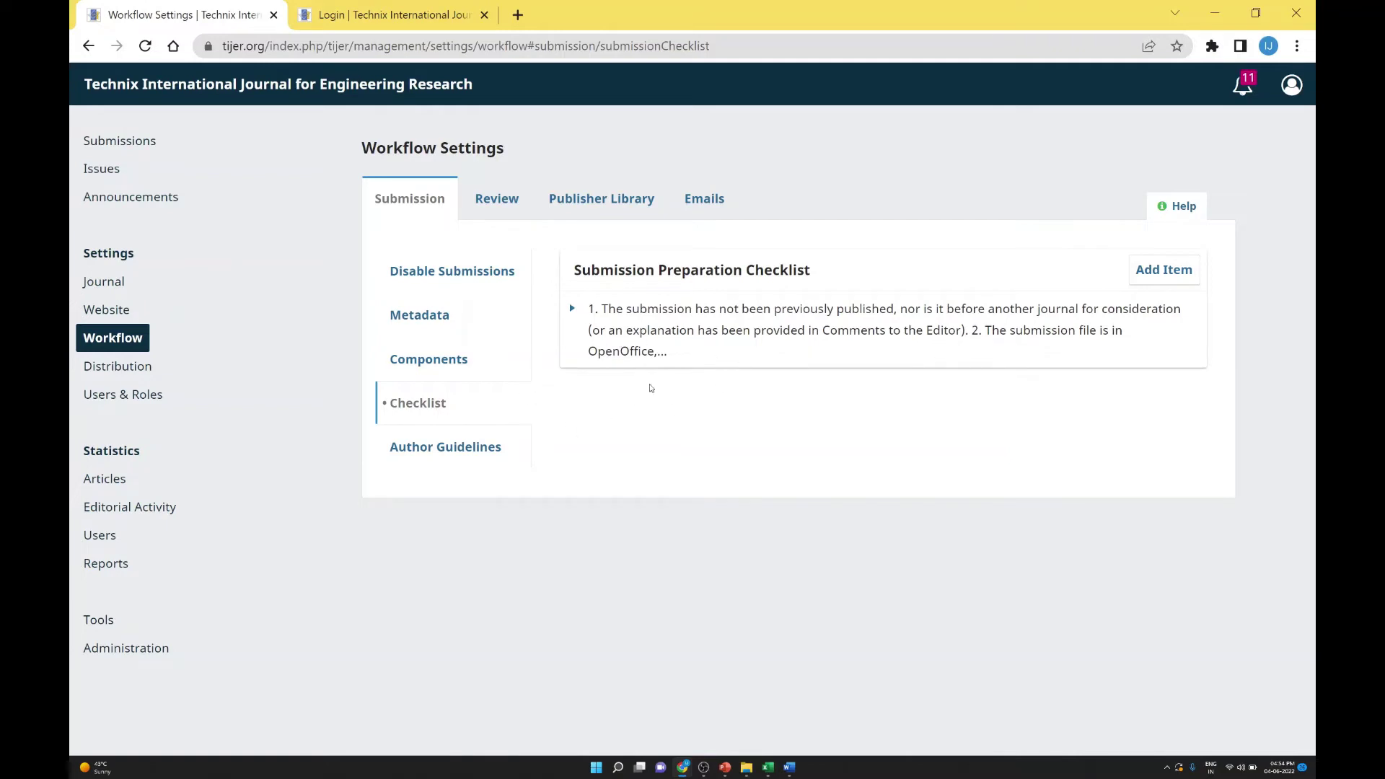
pyautogui.click(462, 447)
pyautogui.scroll(-2, 622, 384)
pyautogui.scroll(2, 622, 384)
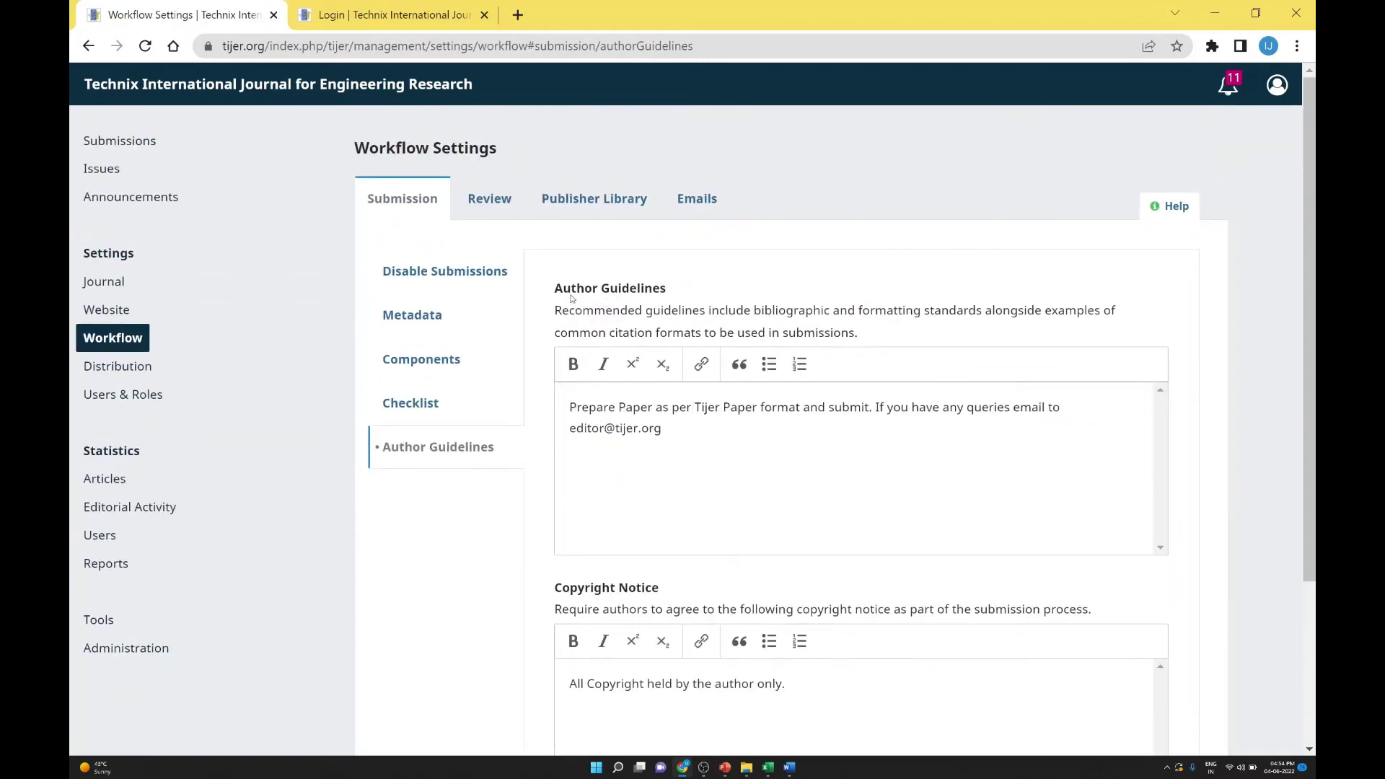
pyautogui.scroll(-3, 621, 309)
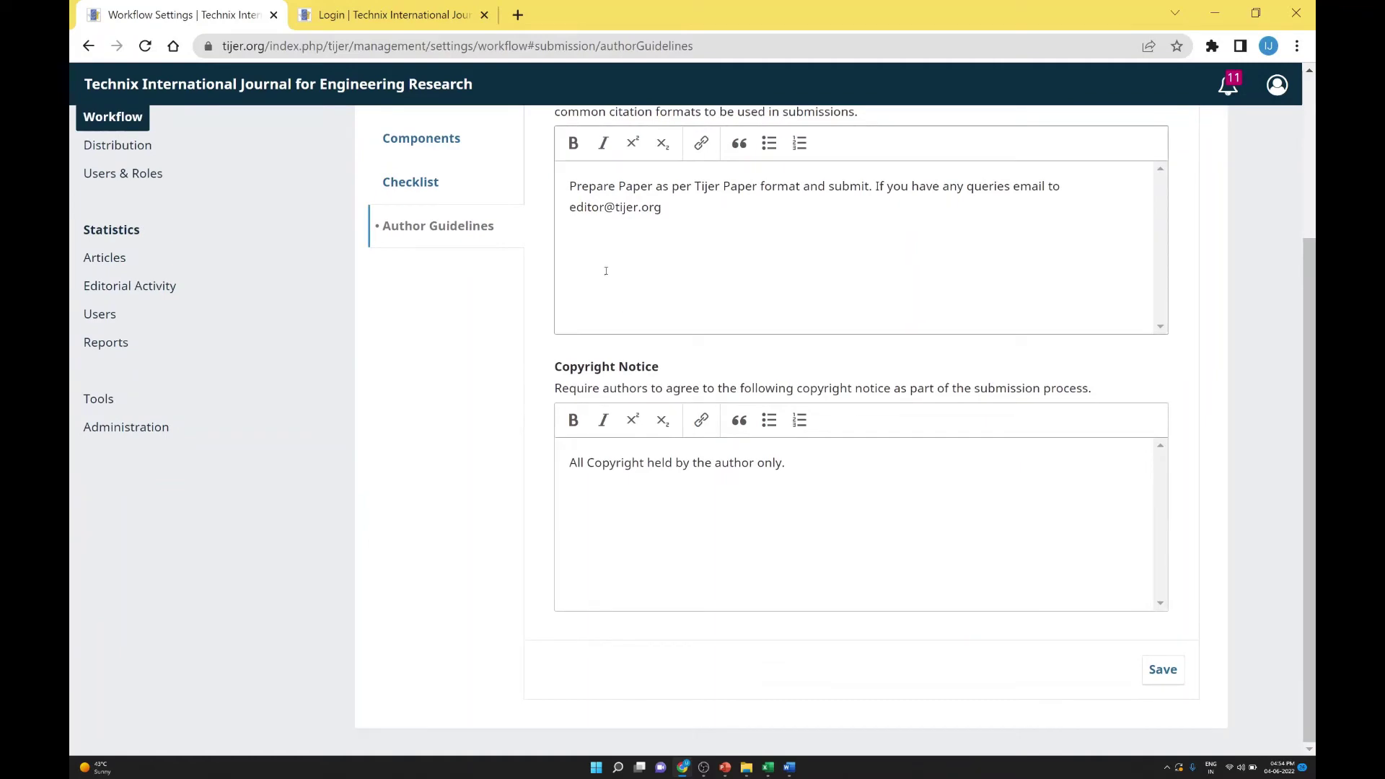
pyautogui.scroll(3, 657, 334)
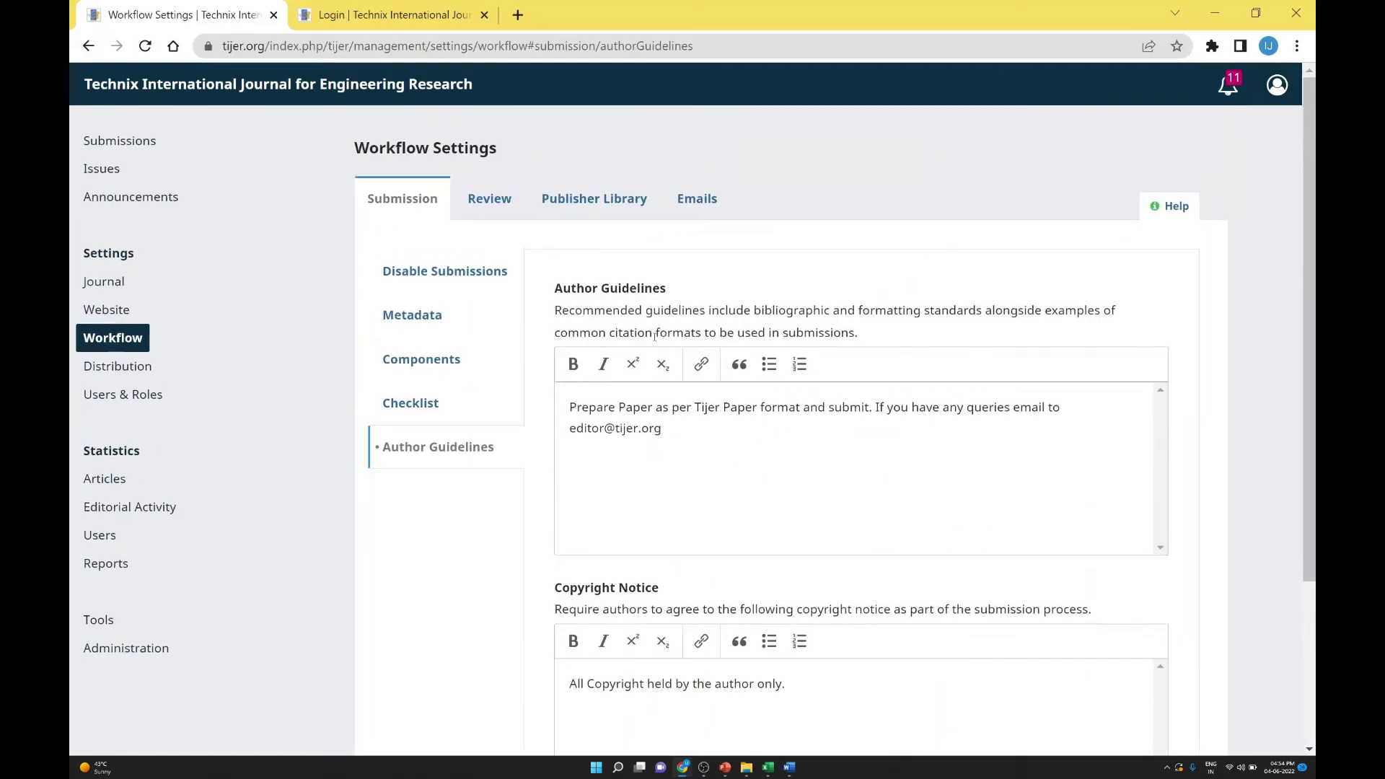
# Step: Open the public journal site's Make a Submission page and check its checklist, author guidelines and copyright notice
pyautogui.click(306, 94)
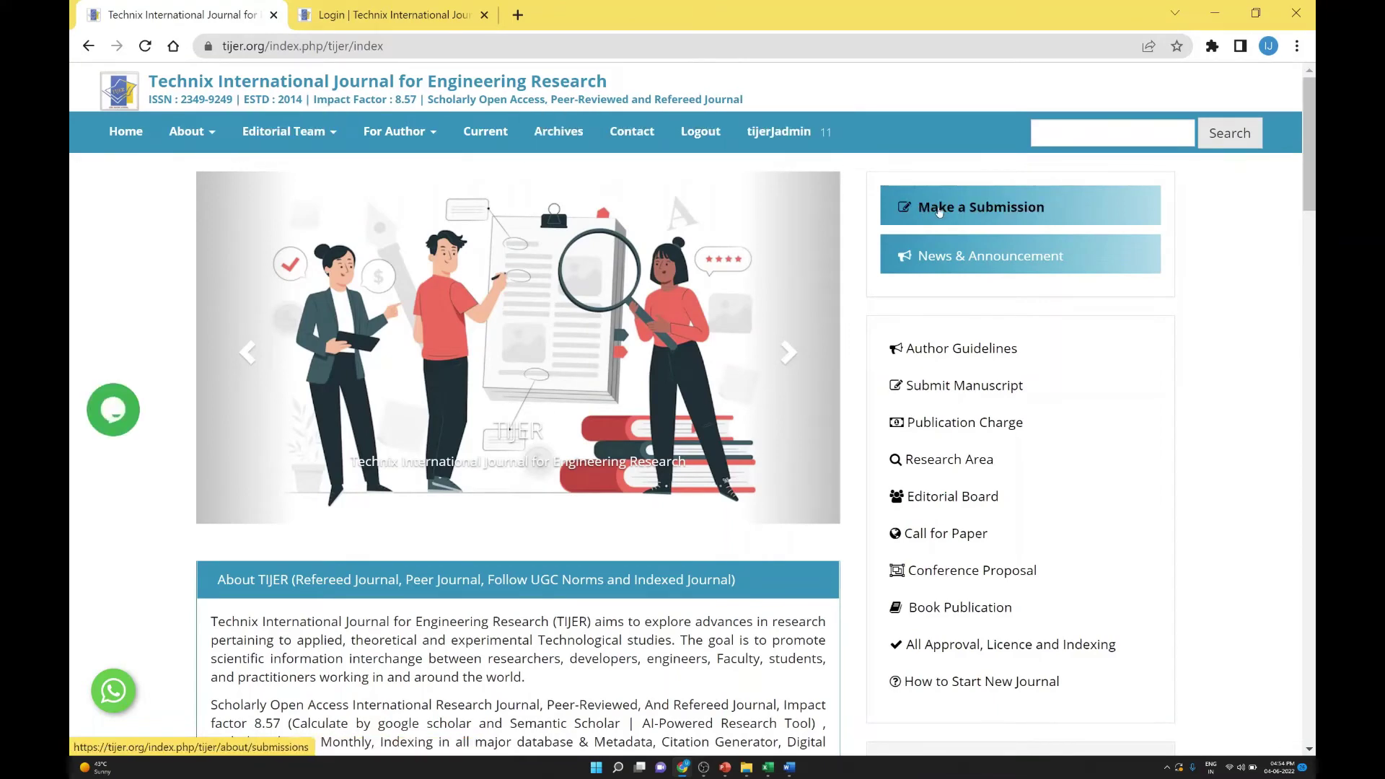
pyautogui.click(981, 216)
pyautogui.scroll(-2, 447, 264)
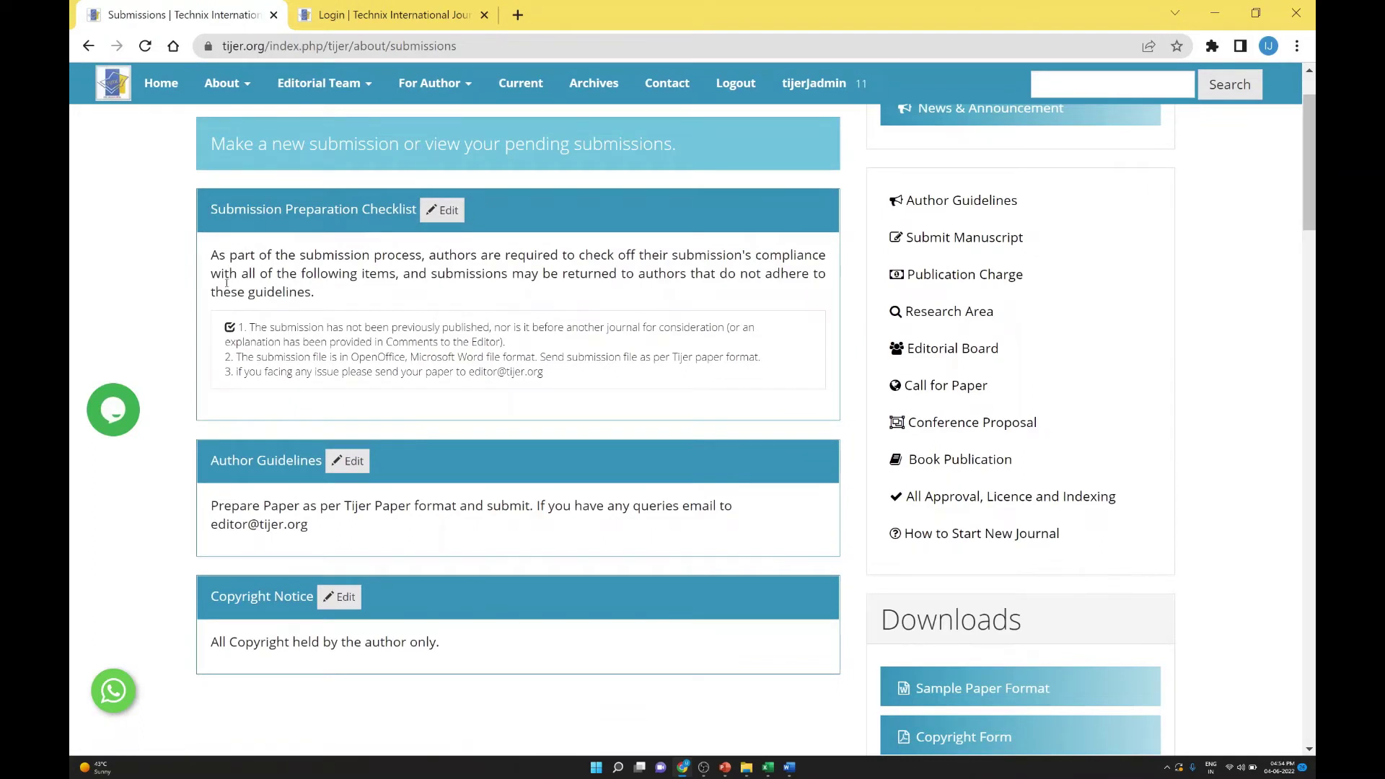
pyautogui.scroll(-1, 268, 322)
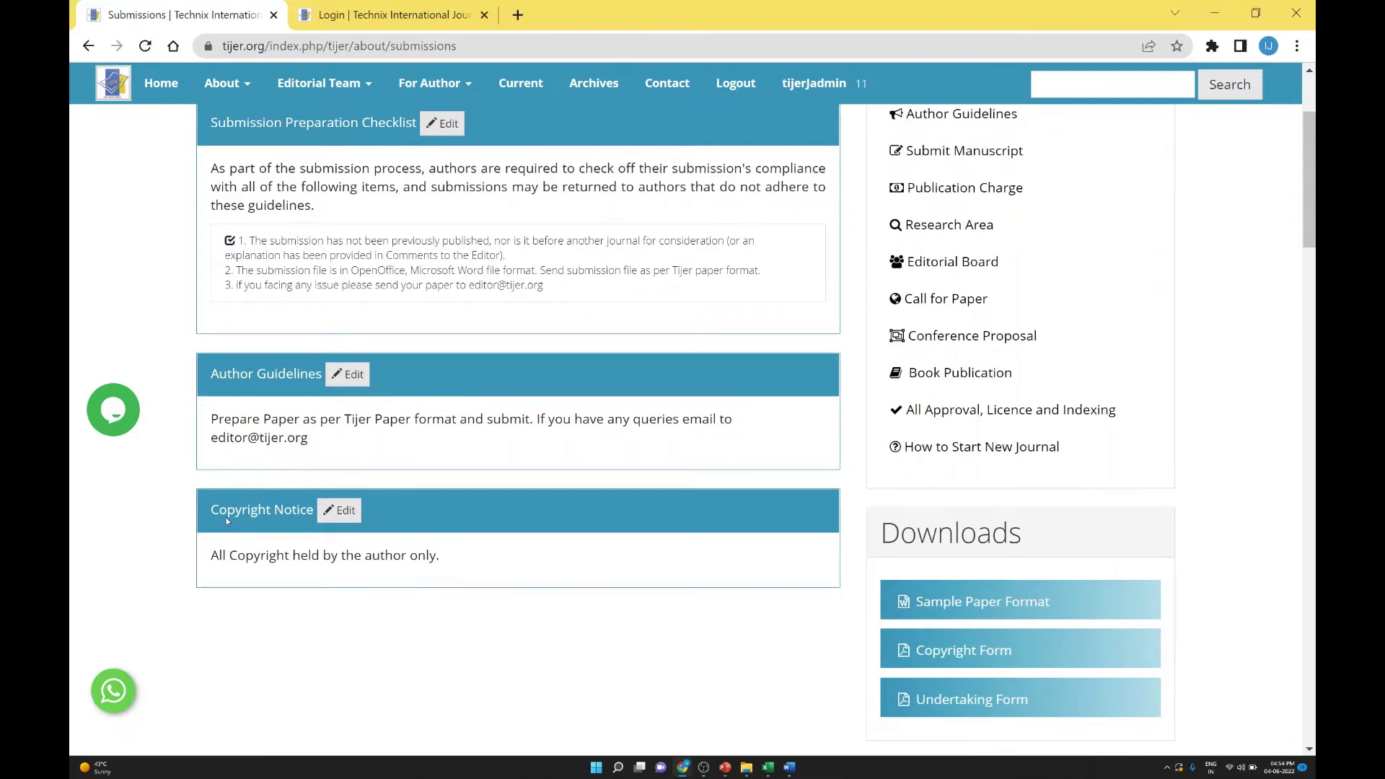
# Step: Return to the journal's workflow settings and review the author guidelines, copyright notice and submission checklist there
pyautogui.scroll(3, 262, 538)
pyautogui.click(781, 142)
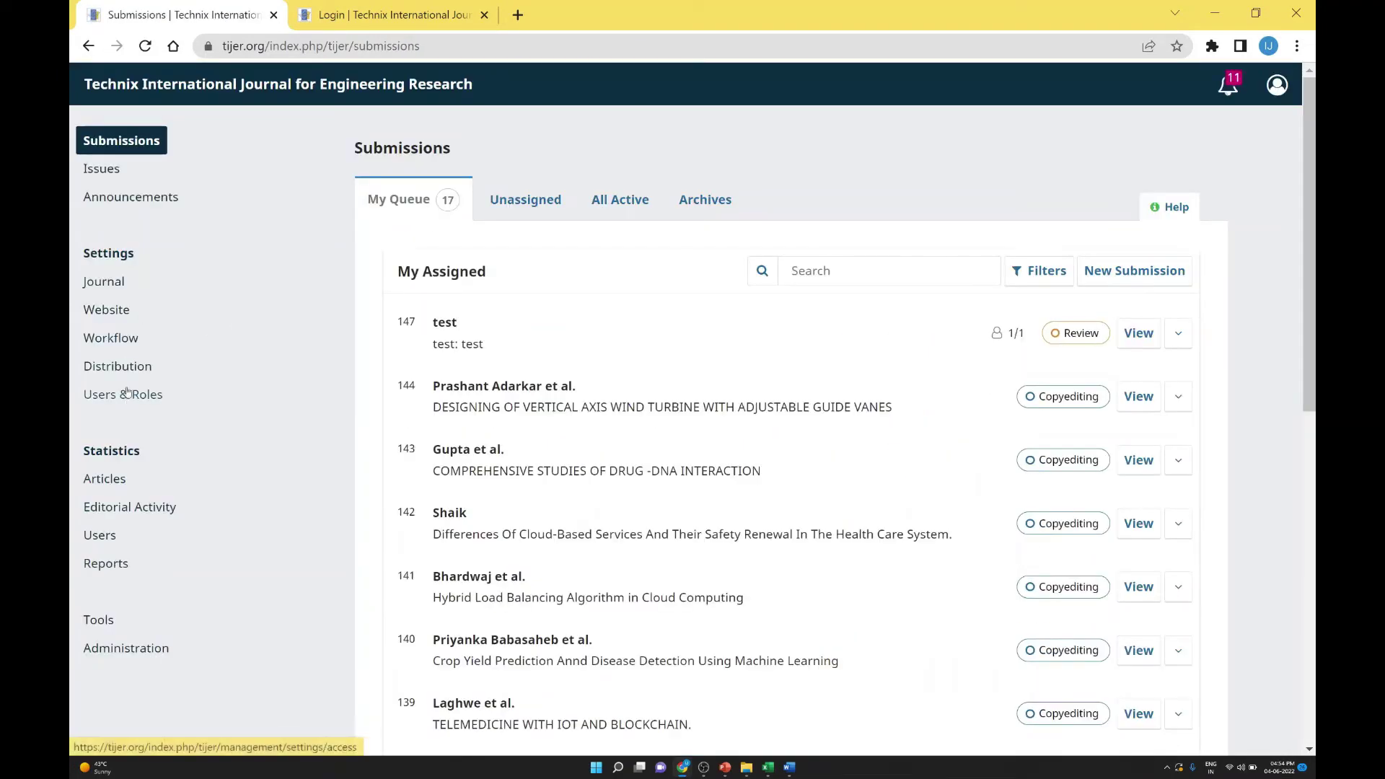
pyautogui.click(112, 341)
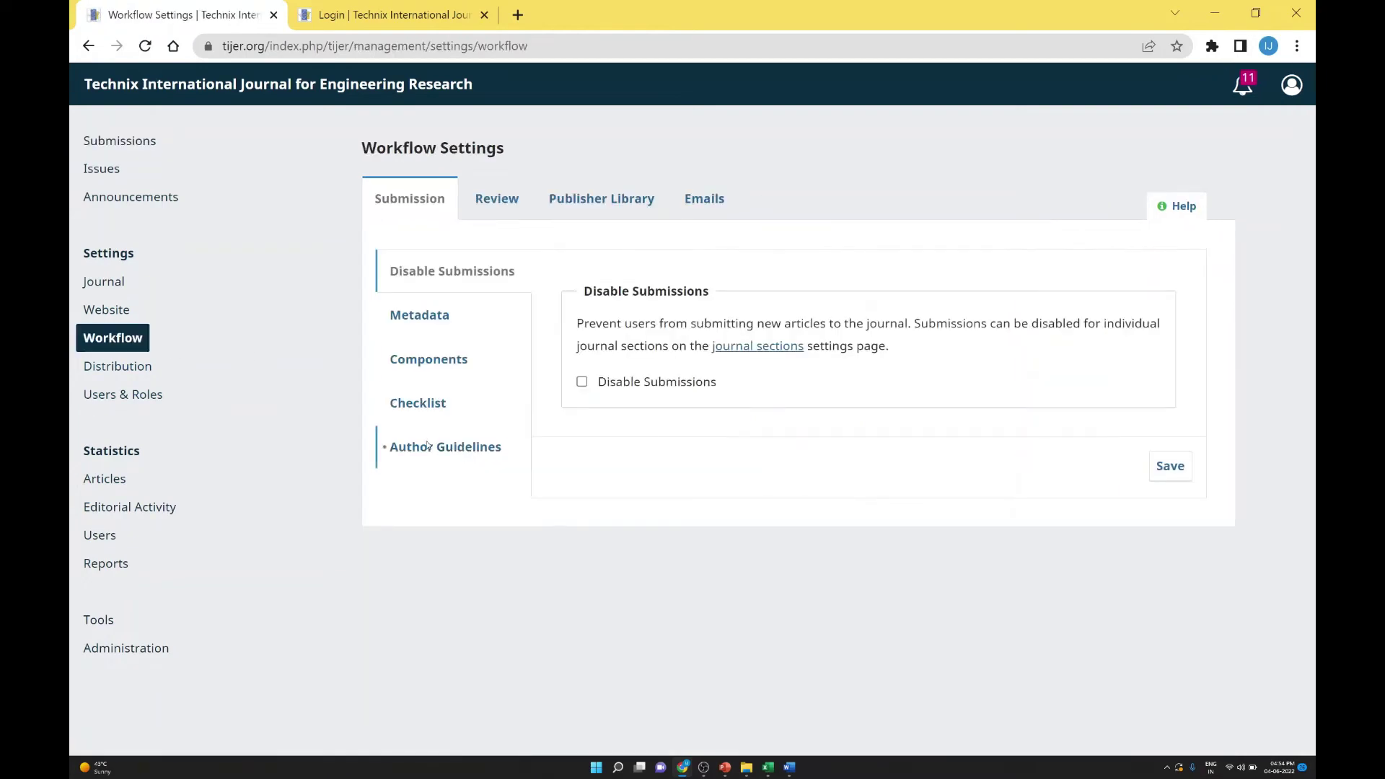
pyautogui.click(426, 448)
pyautogui.scroll(-3, 650, 578)
pyautogui.scroll(3, 630, 440)
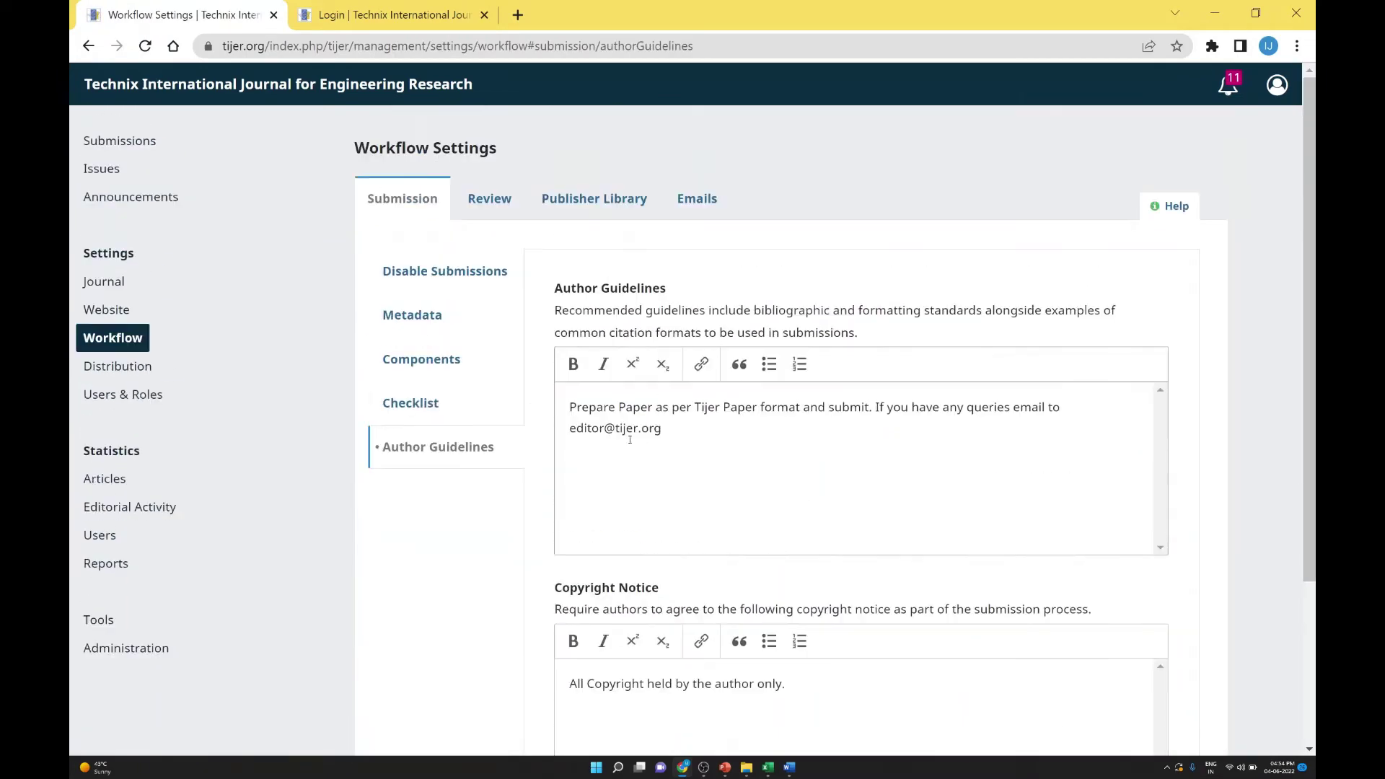
pyautogui.click(410, 403)
pyautogui.click(433, 448)
pyautogui.scroll(-3, 640, 431)
pyautogui.scroll(5, 639, 431)
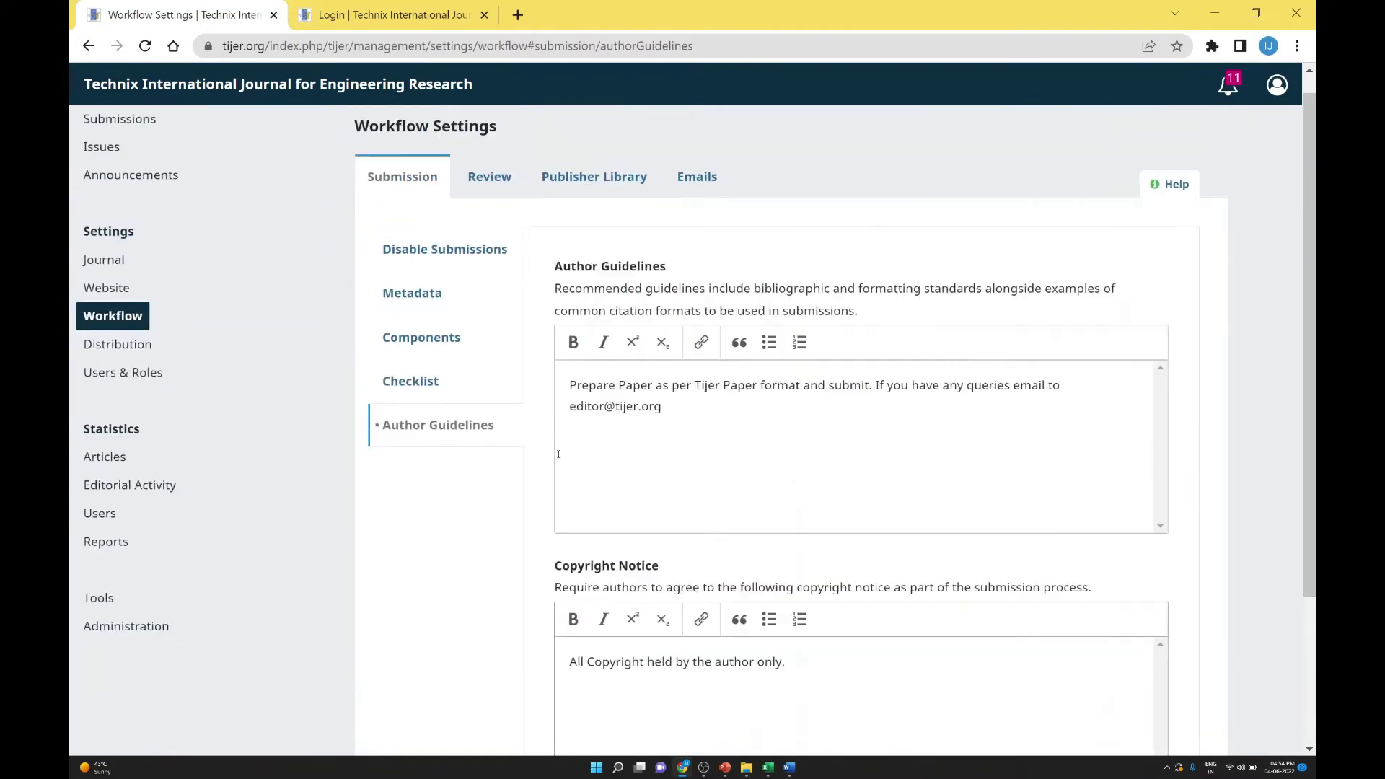
# Step: In the review setup, restrict file access so reviewers cannot get the submission file until they agree to review it
pyautogui.click(493, 209)
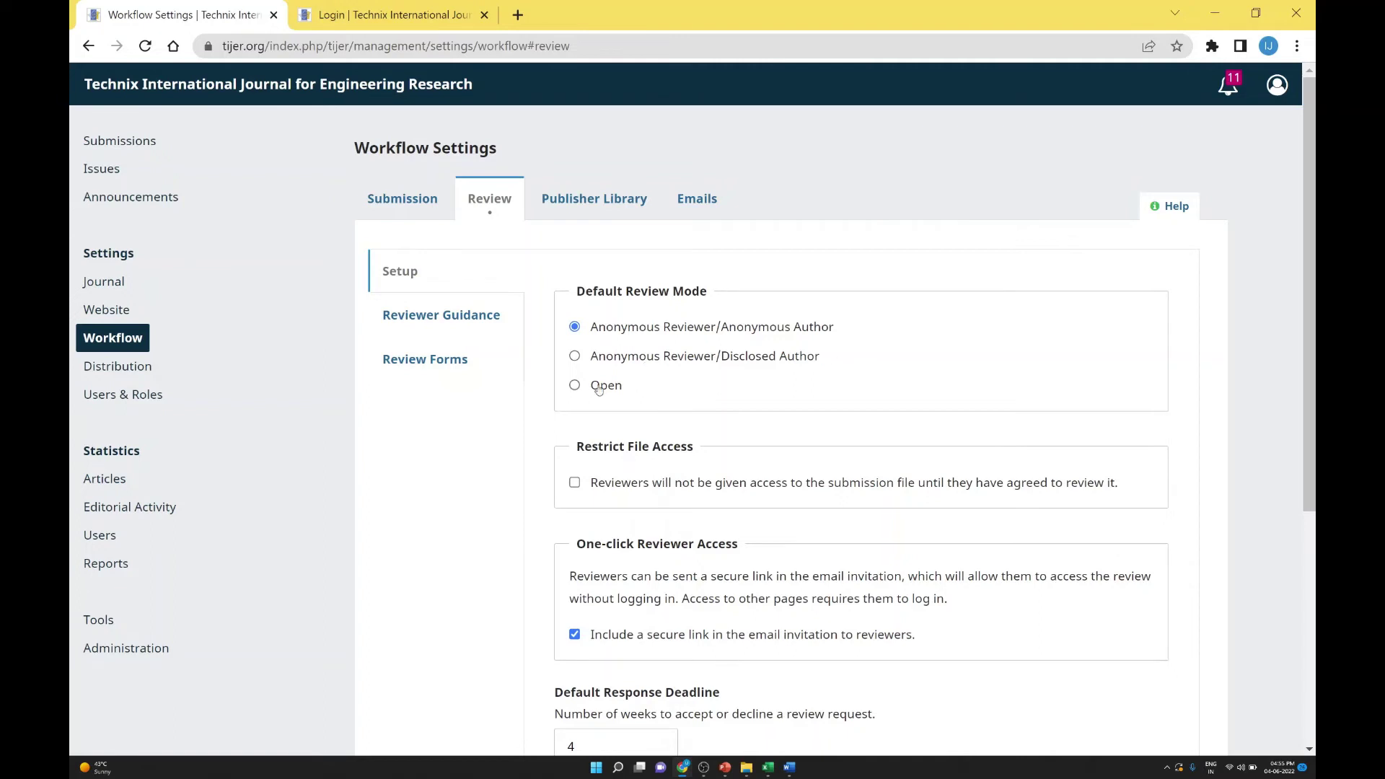
pyautogui.scroll(-1, 603, 388)
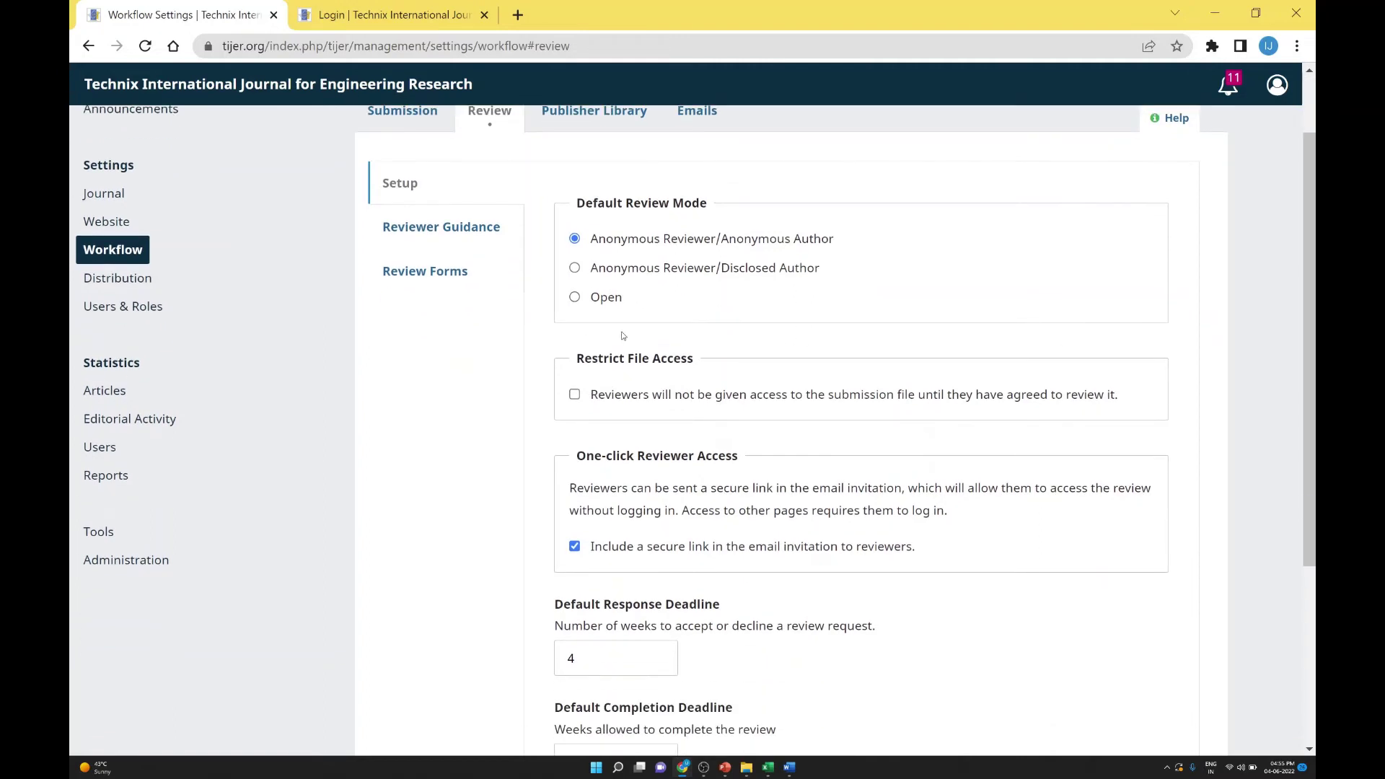
pyautogui.scroll(-1, 606, 339)
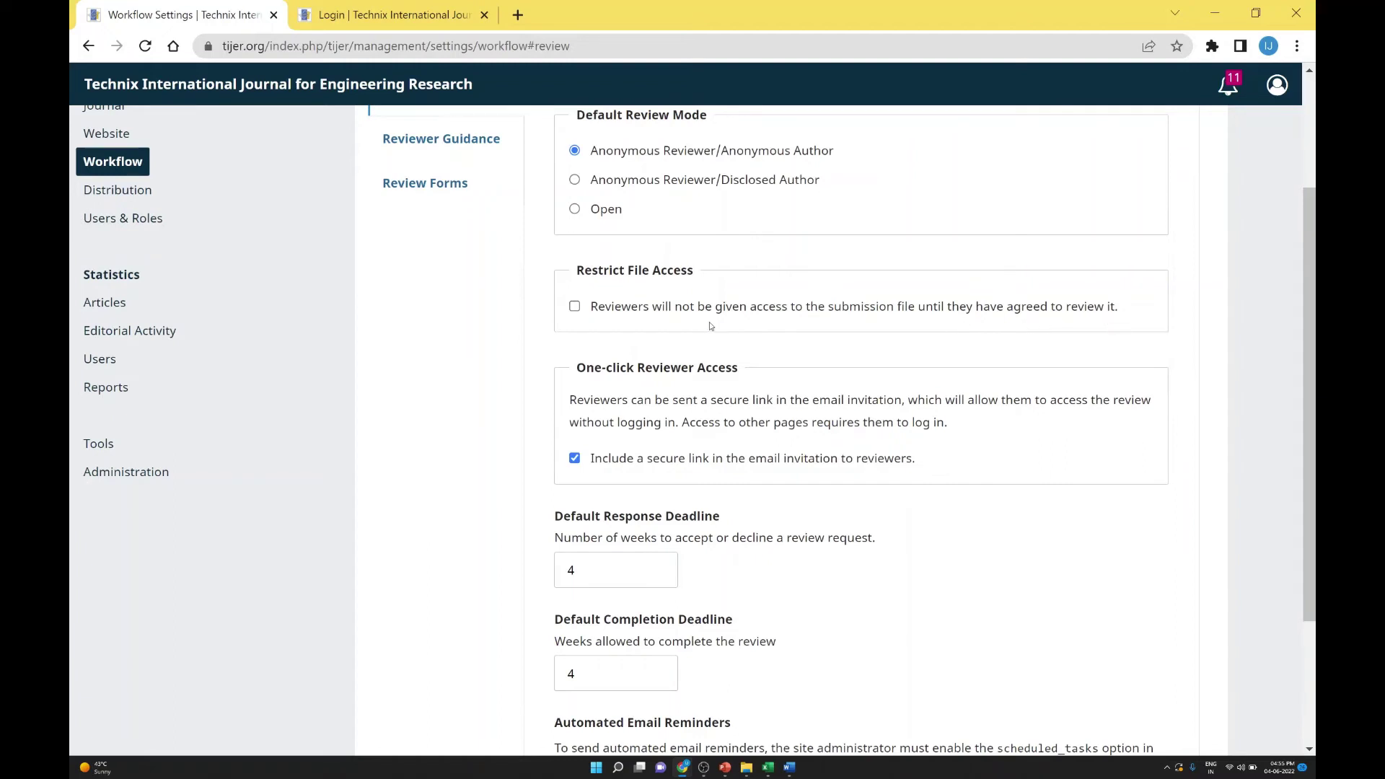
pyautogui.click(578, 308)
pyautogui.scroll(-1, 566, 260)
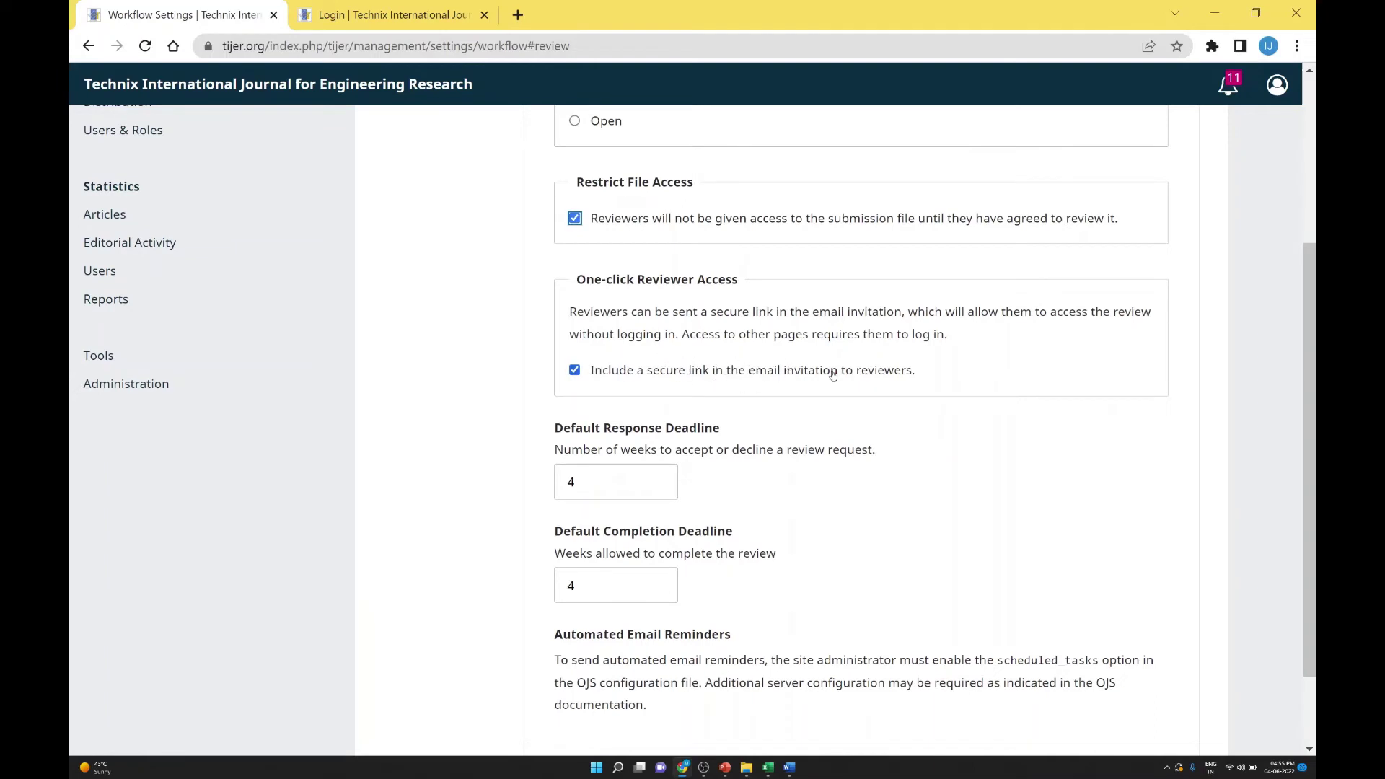
# Step: Set both the default response deadline and the default completion deadline to 1 week and save the review setup
pyautogui.scroll(-3, 661, 317)
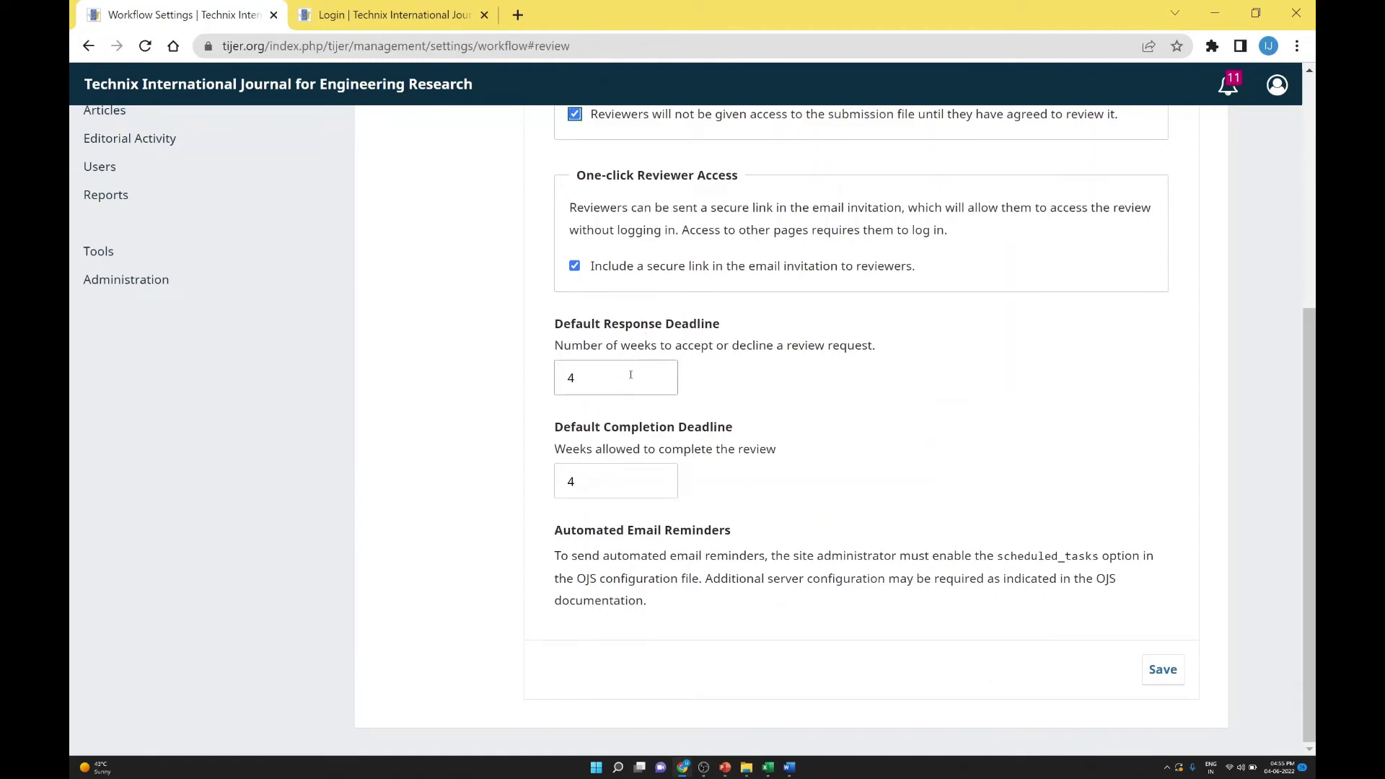
pyautogui.click(630, 375)
pyautogui.doubleClick(630, 375)
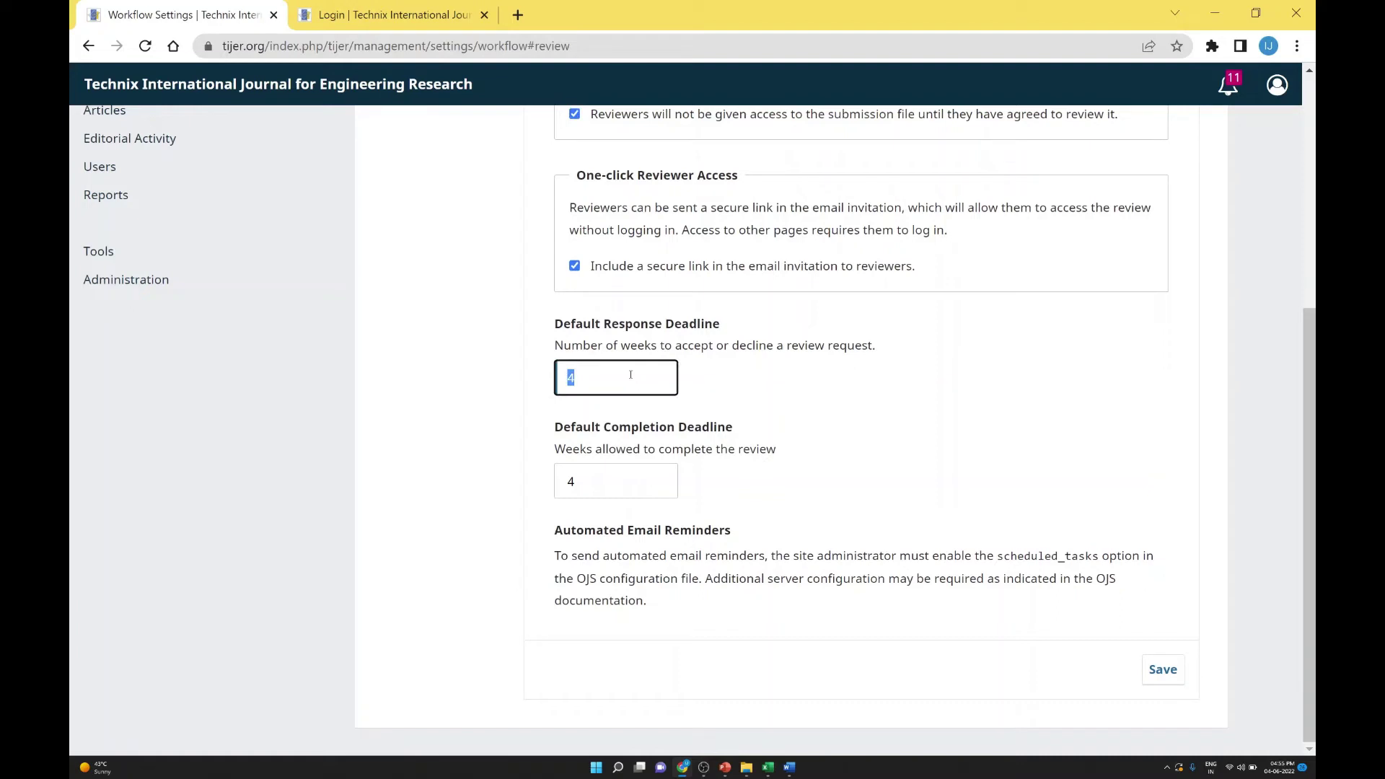
pyautogui.write('1')
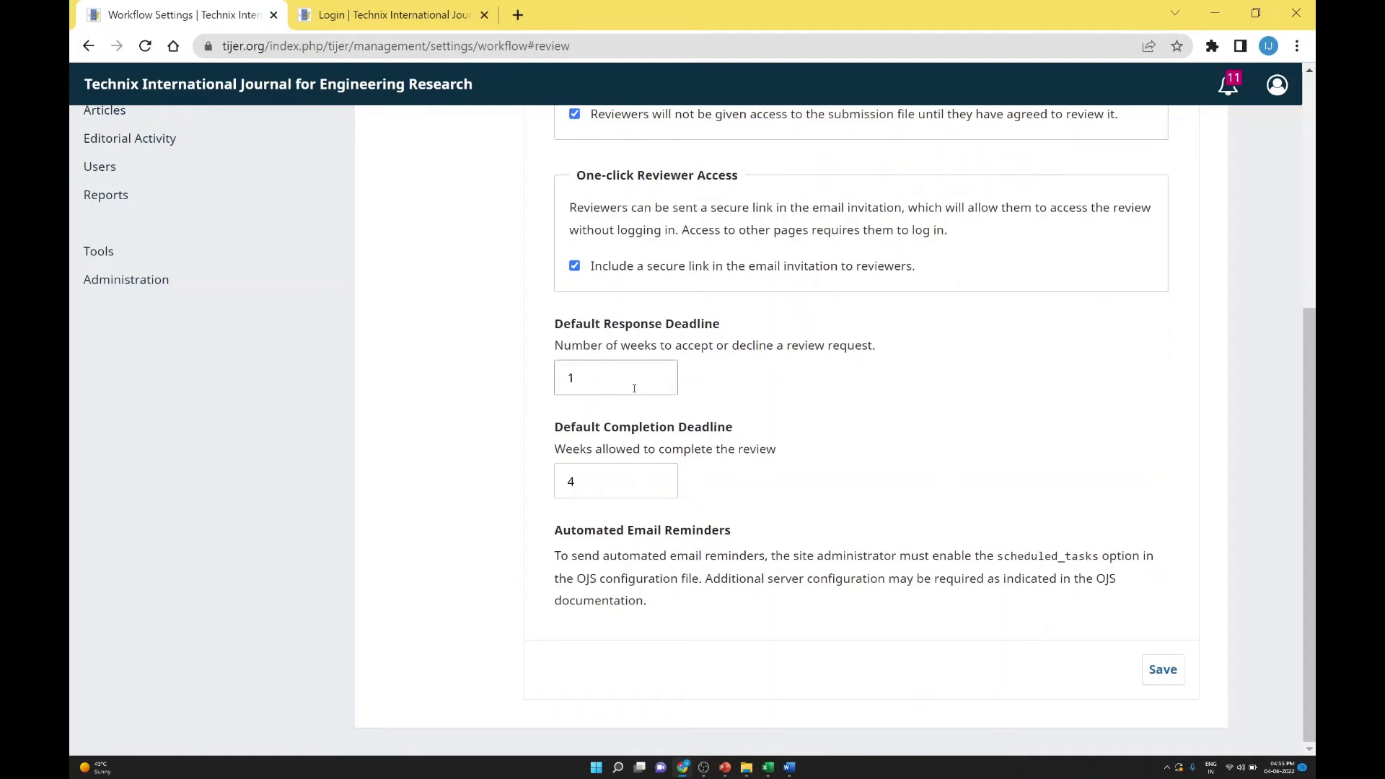
pyautogui.click(607, 482)
pyautogui.doubleClick(608, 482)
pyautogui.write('1')
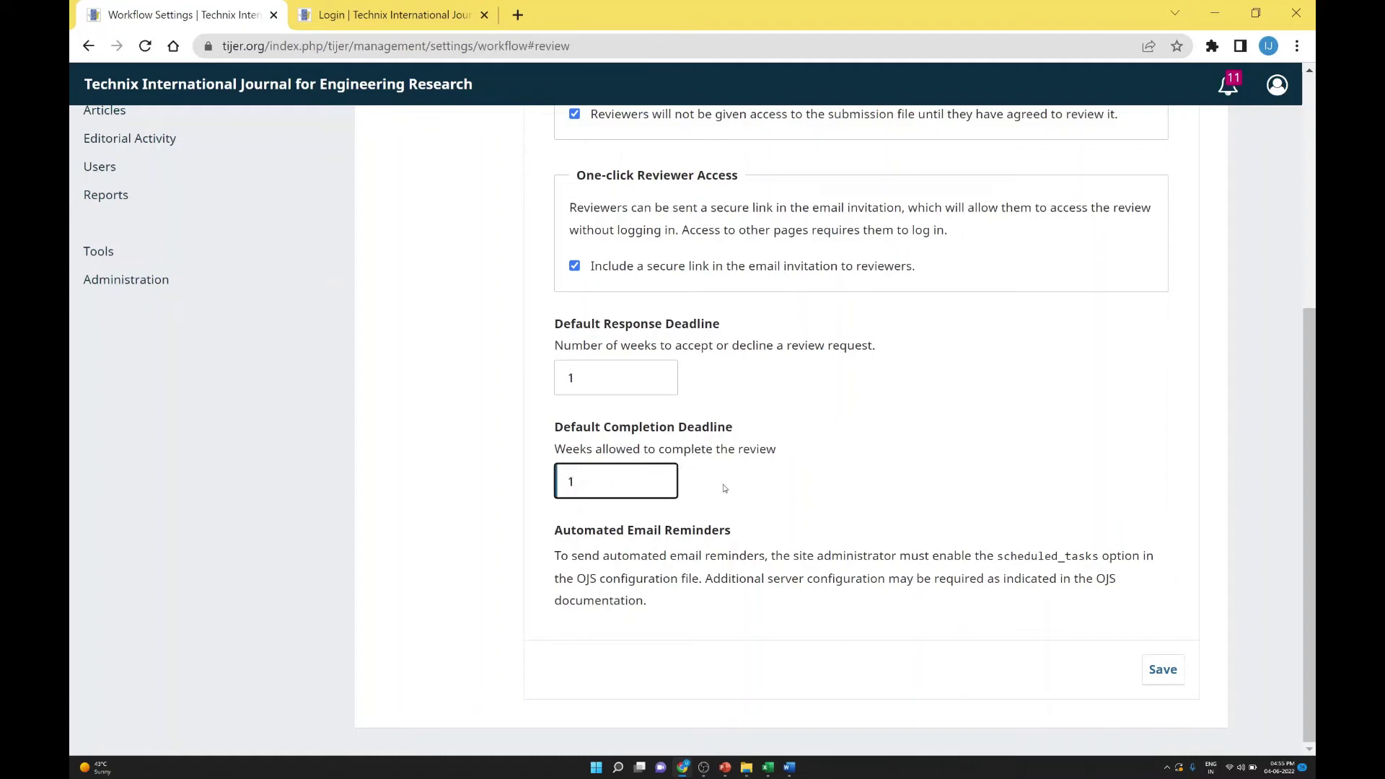
pyautogui.click(1162, 669)
# Step: Review the reviewer guidance settings, including the review guidelines, competing interests and file anonymization link option
pyautogui.scroll(5, 619, 509)
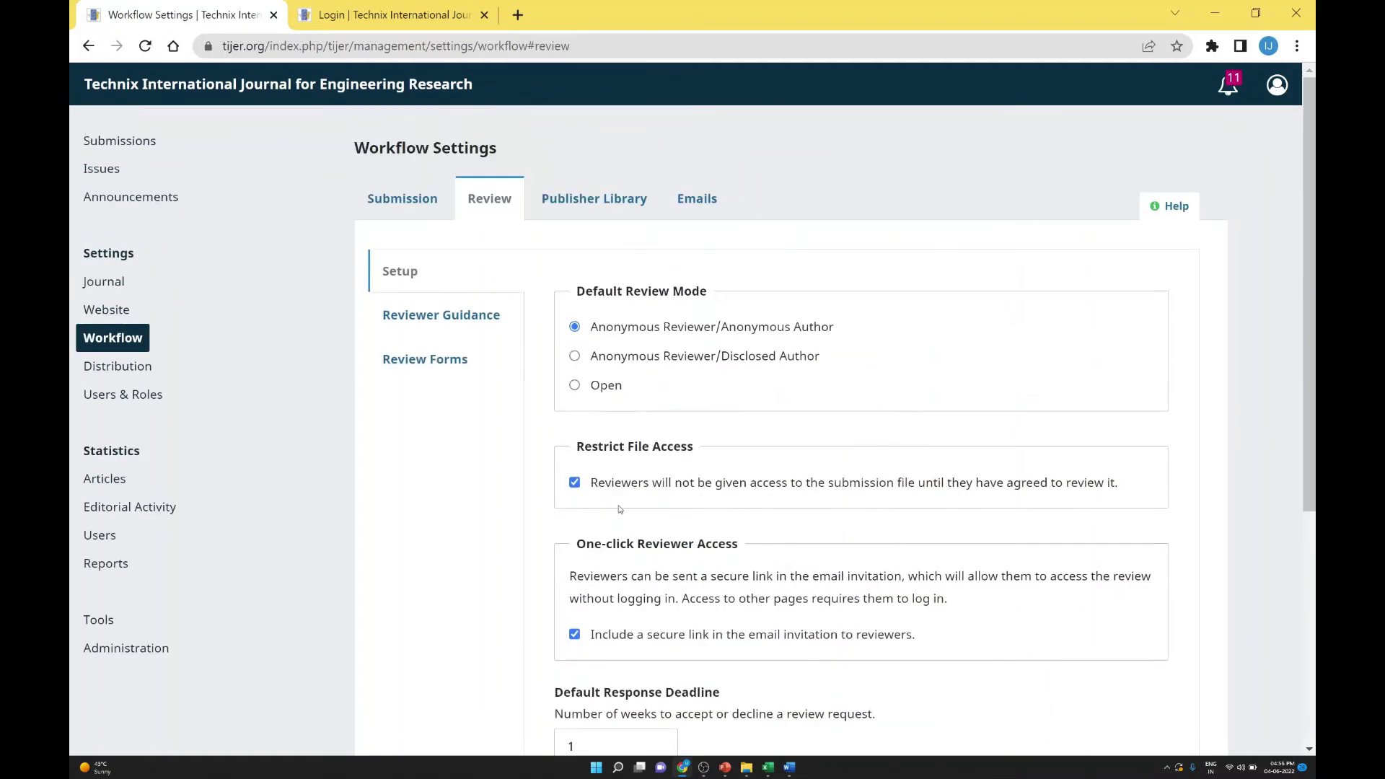
pyautogui.click(458, 315)
pyautogui.scroll(-3, 645, 297)
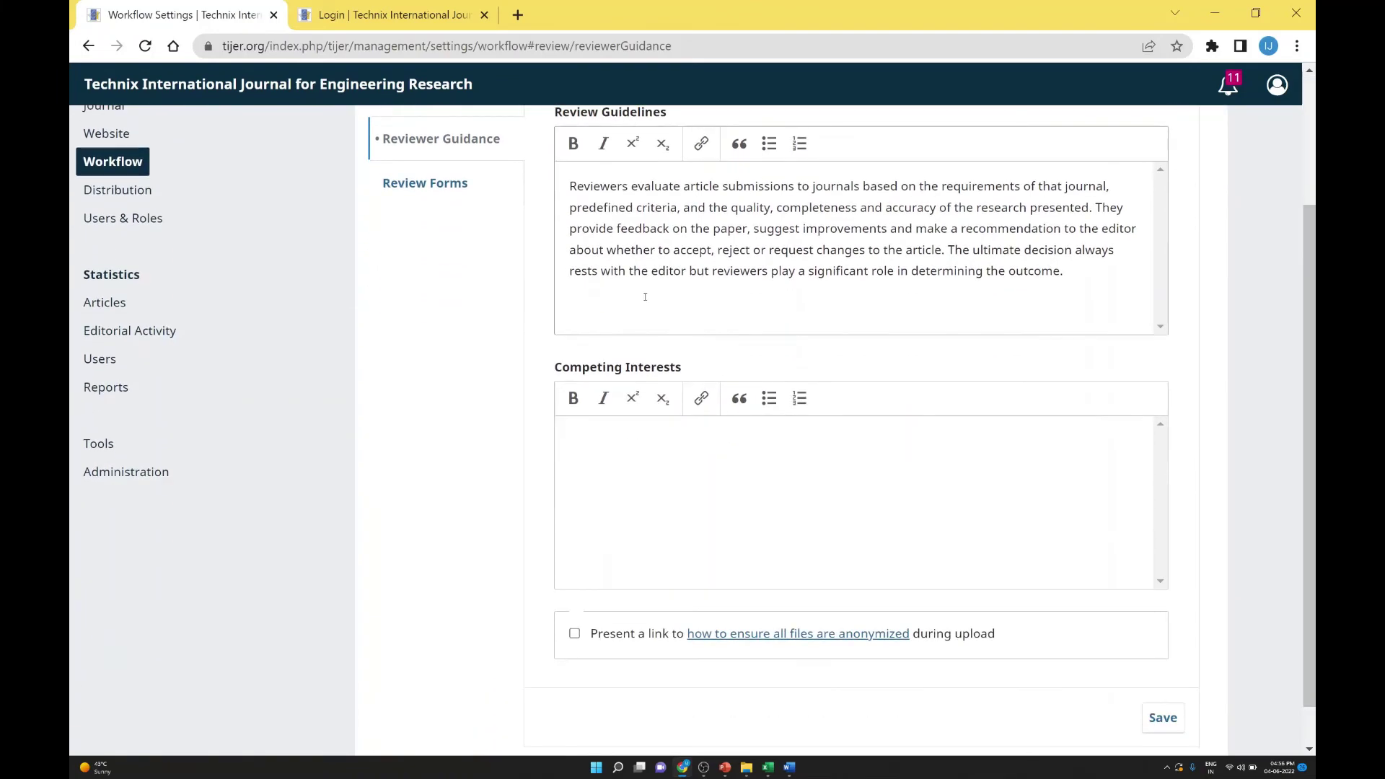
pyautogui.scroll(-1, 599, 346)
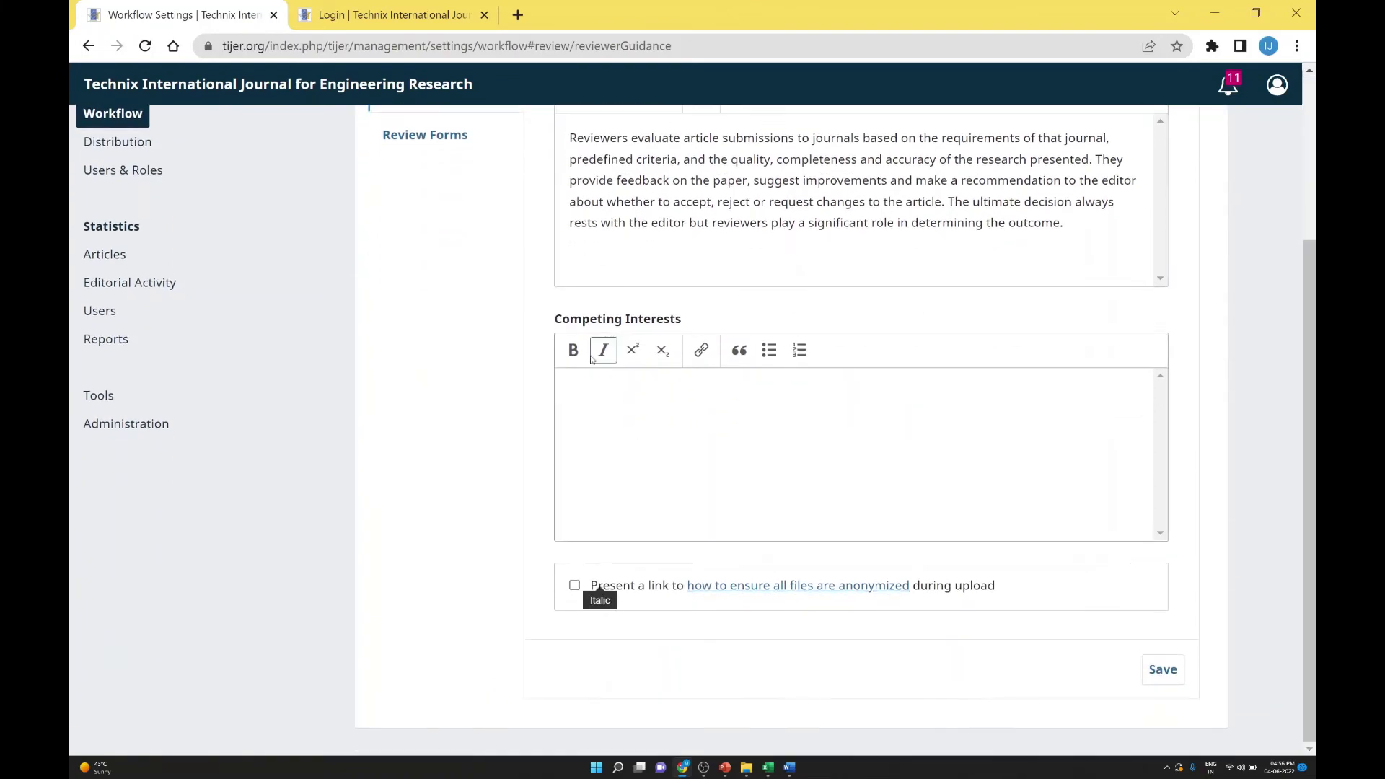
pyautogui.scroll(3, 591, 359)
pyautogui.scroll(-3, 552, 310)
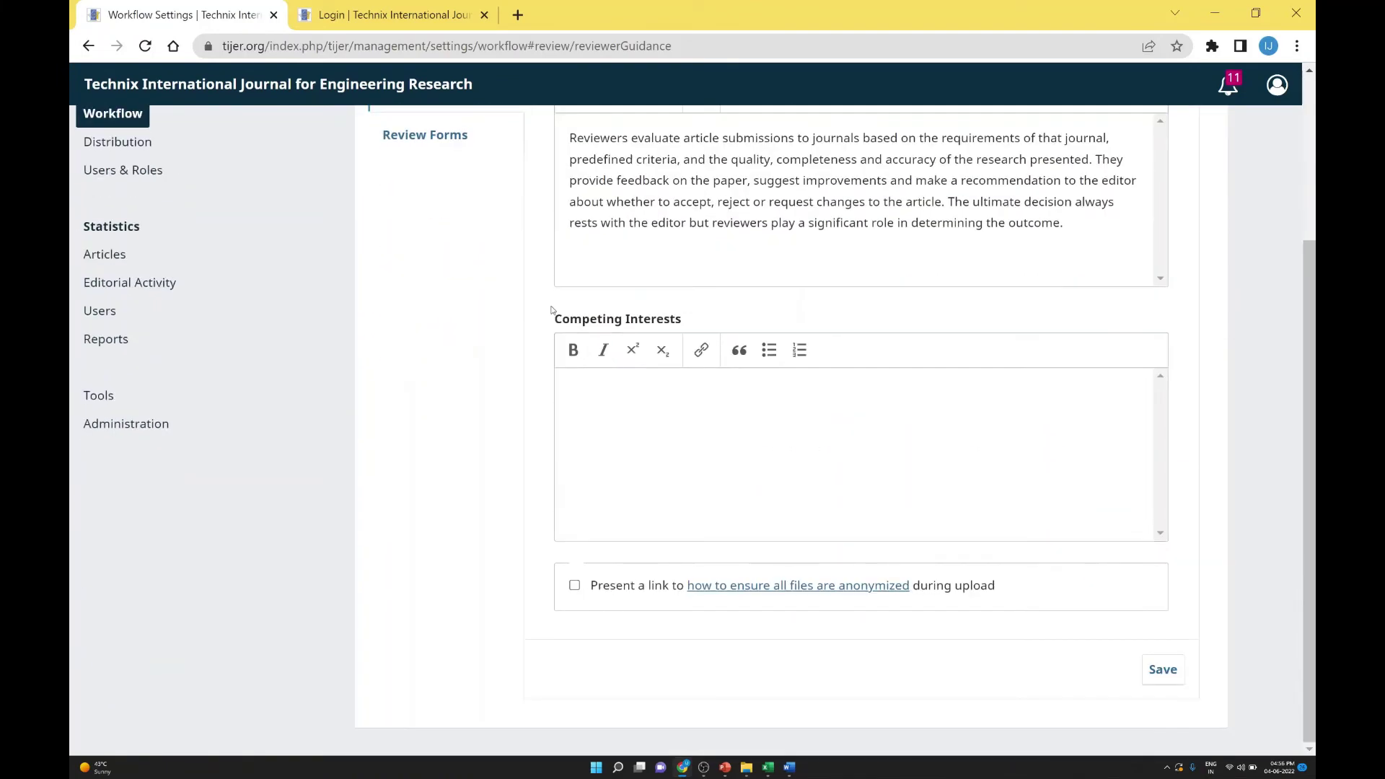
pyautogui.scroll(3, 699, 466)
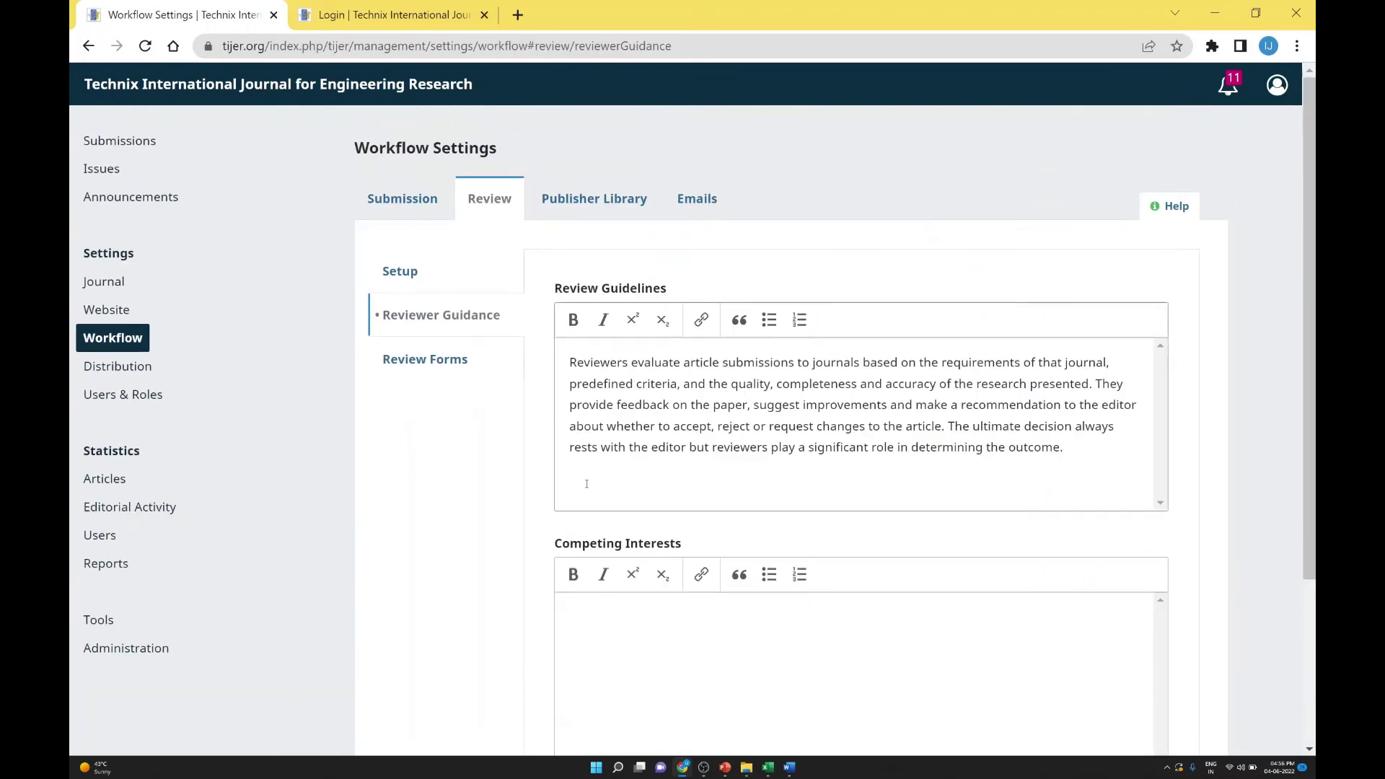
# Step: Show the review forms, look over the form for creating one, and close it without saving
pyautogui.click(430, 361)
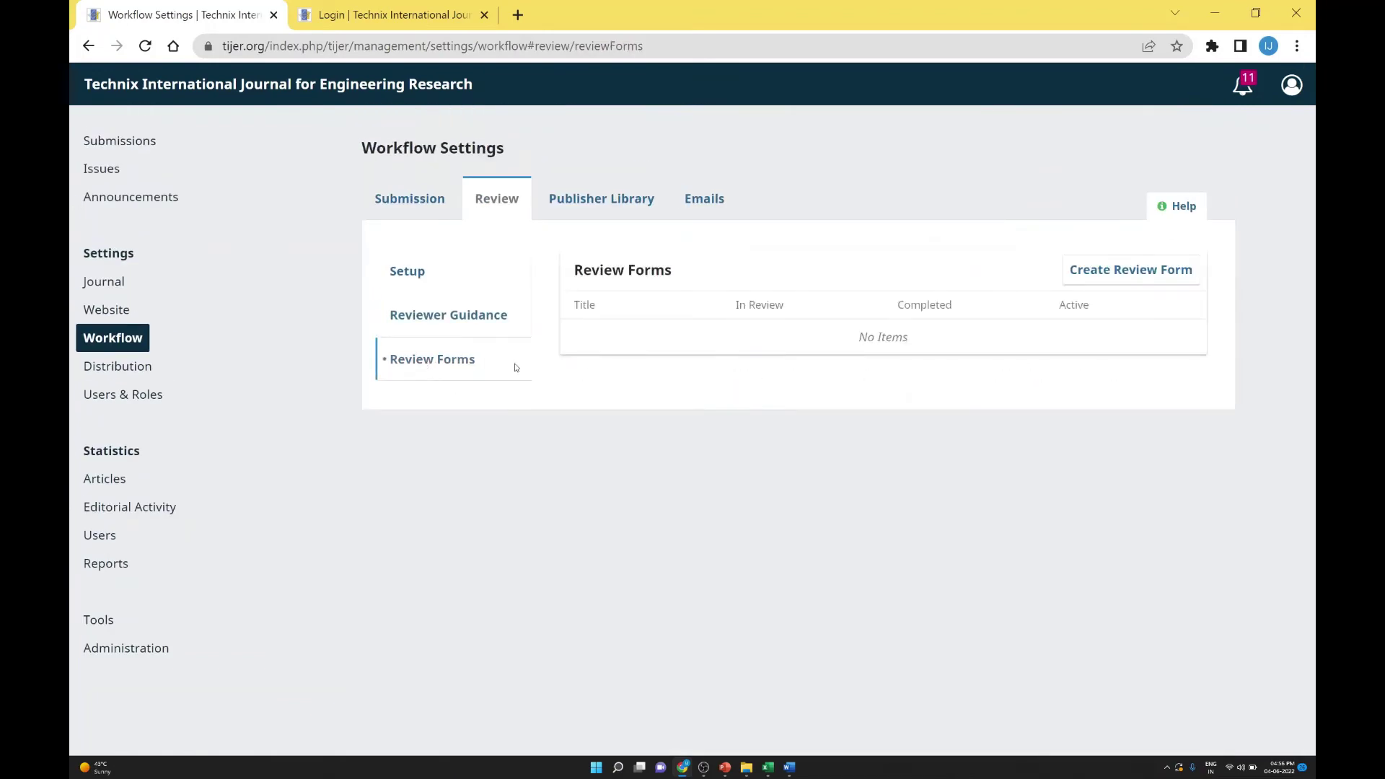
pyautogui.click(1109, 275)
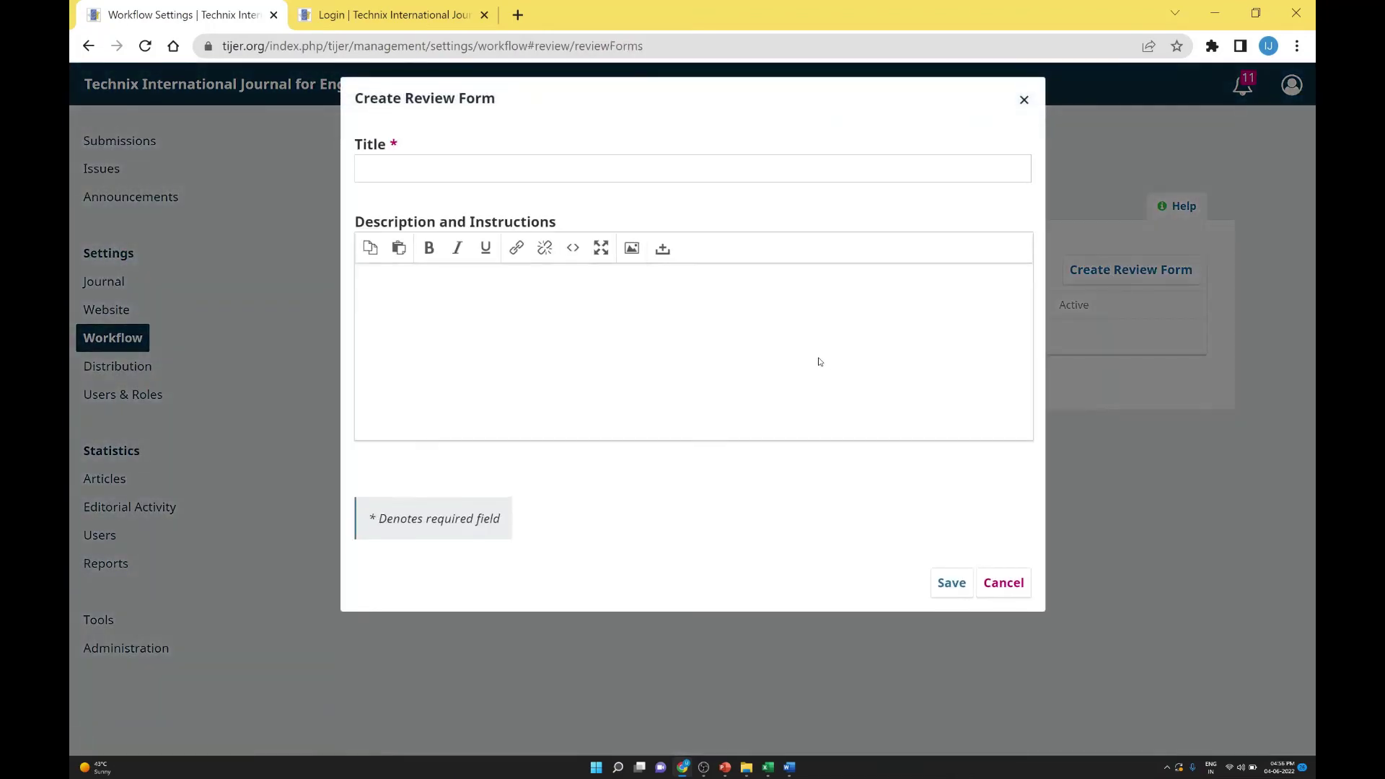
pyautogui.click(448, 177)
pyautogui.click(372, 200)
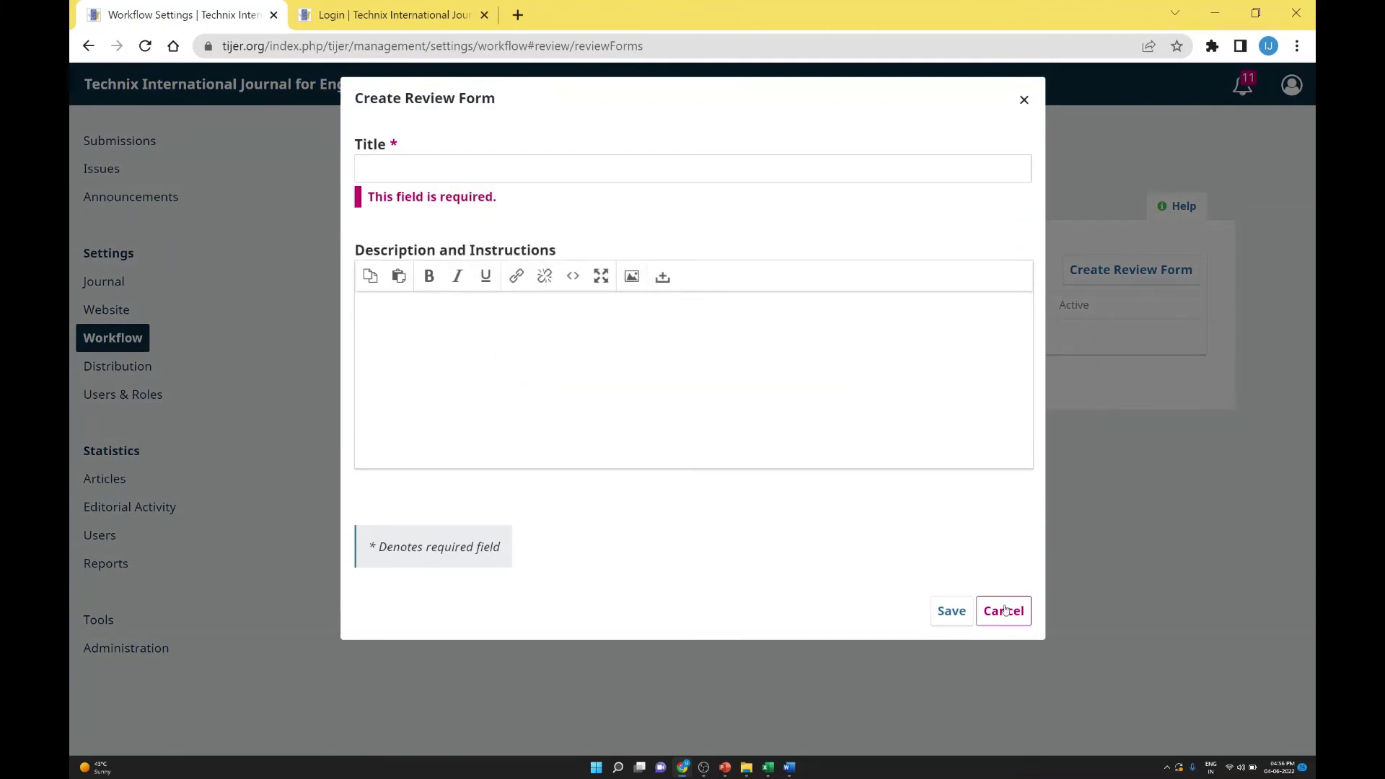
pyautogui.click(1005, 610)
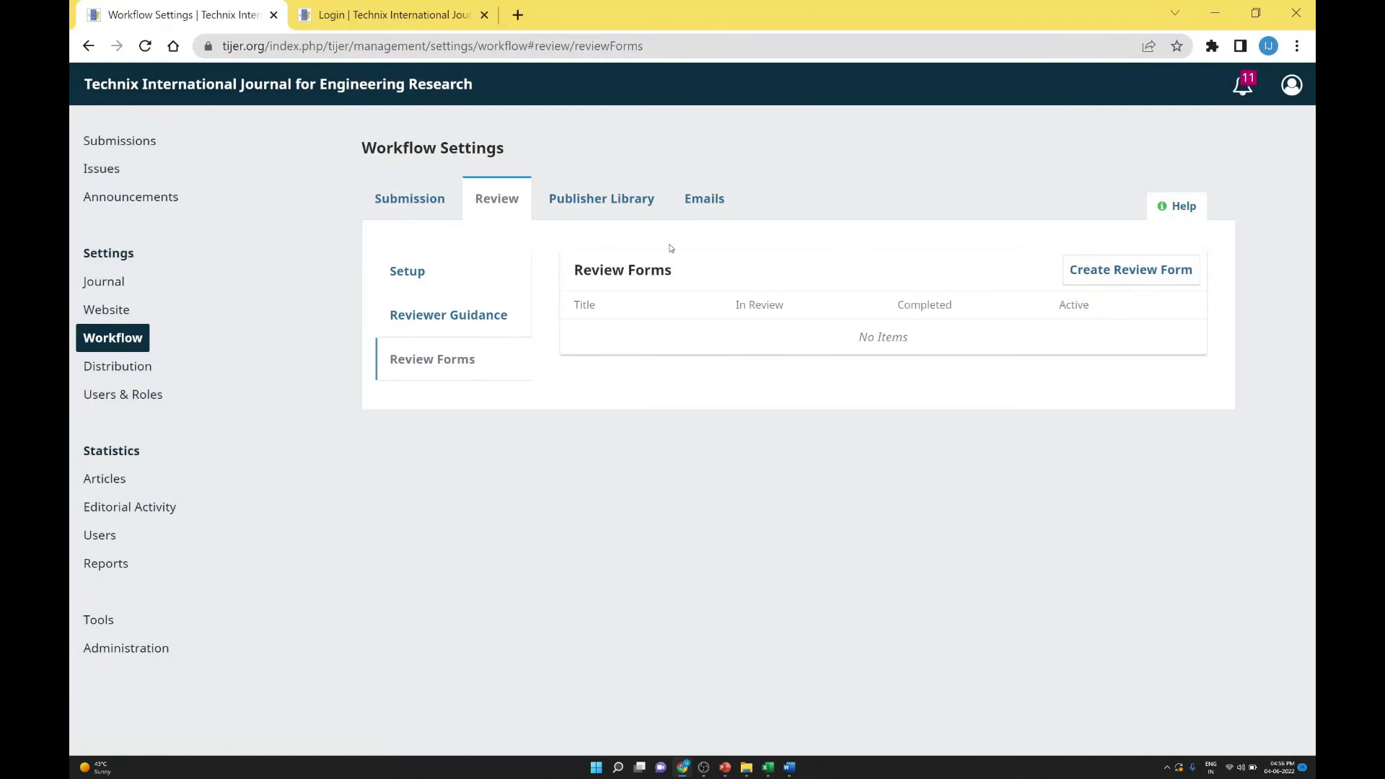
# Step: Look through the publisher library's file categories and download the Copyright Agreement Form
pyautogui.click(621, 209)
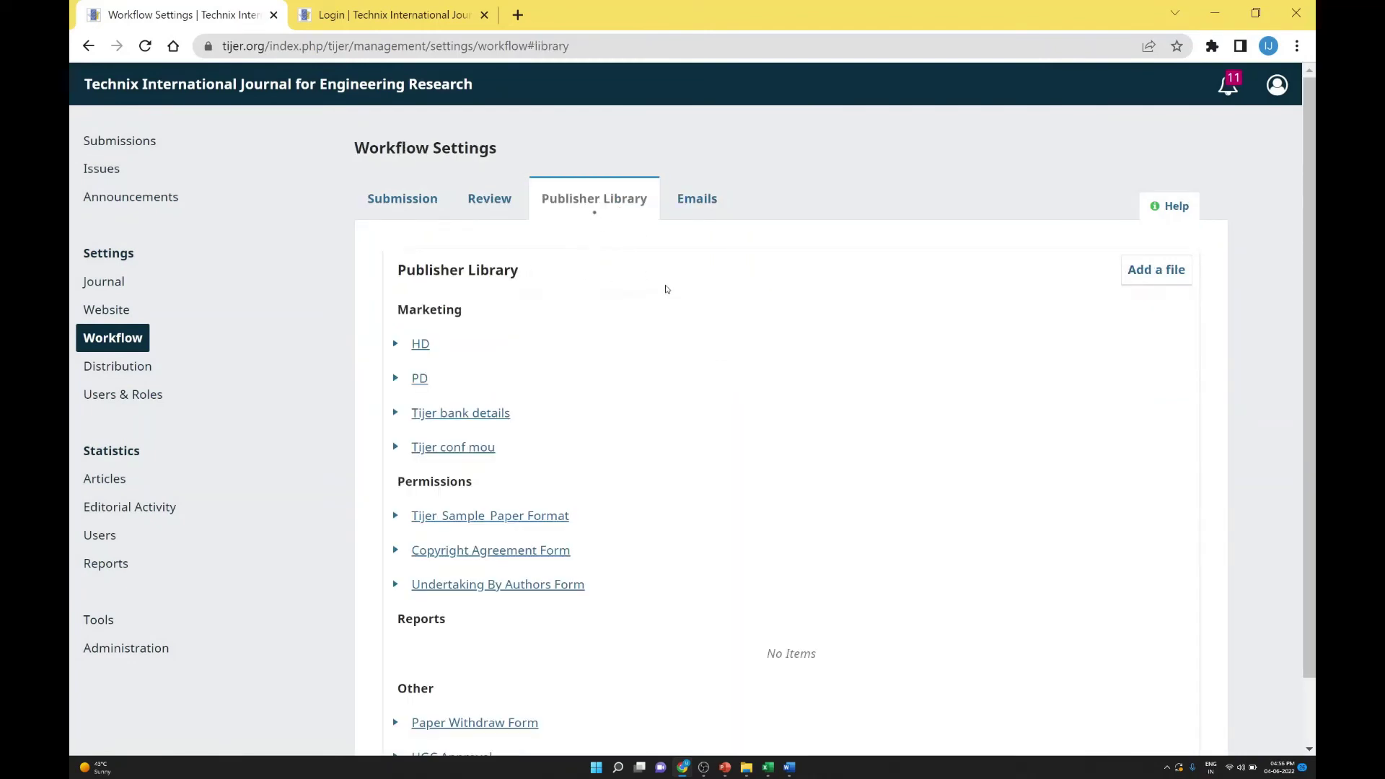
pyautogui.scroll(-1, 657, 308)
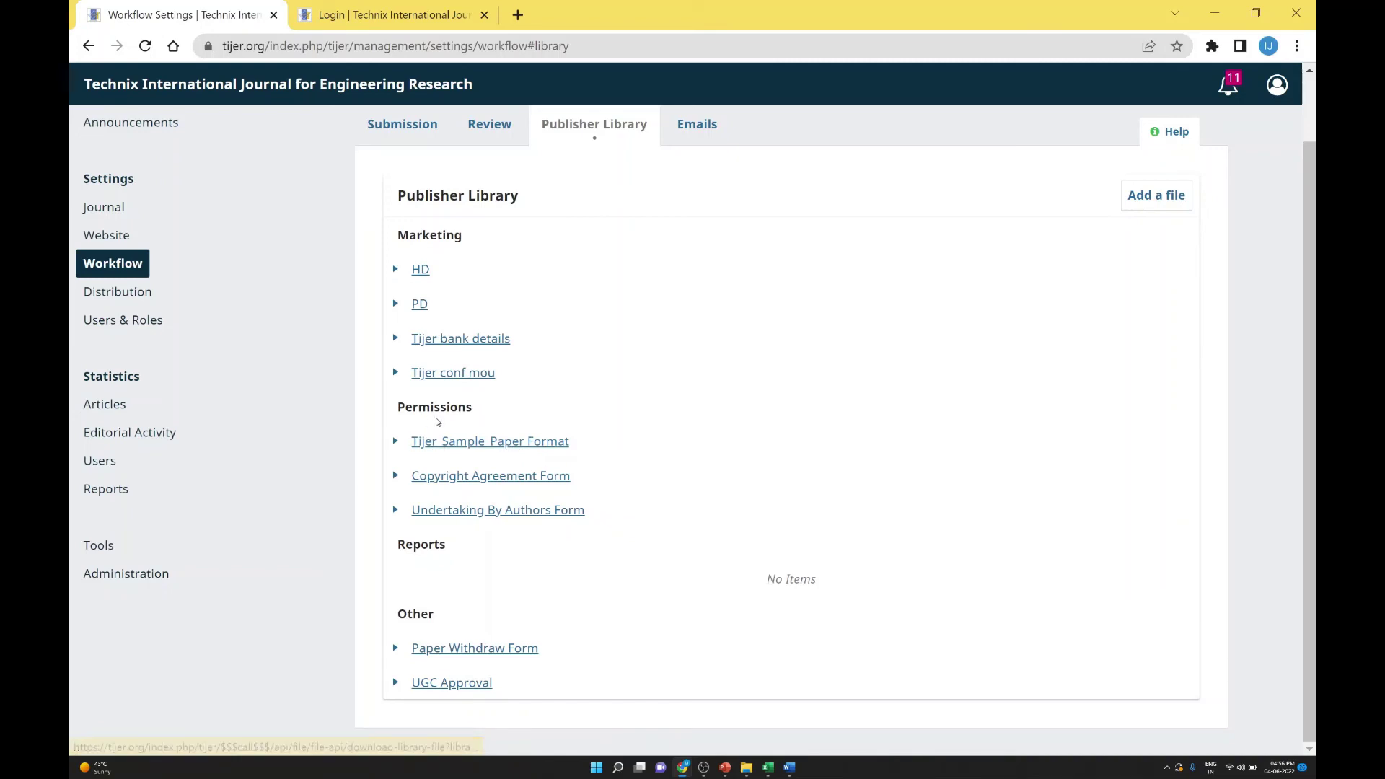
pyautogui.click(498, 476)
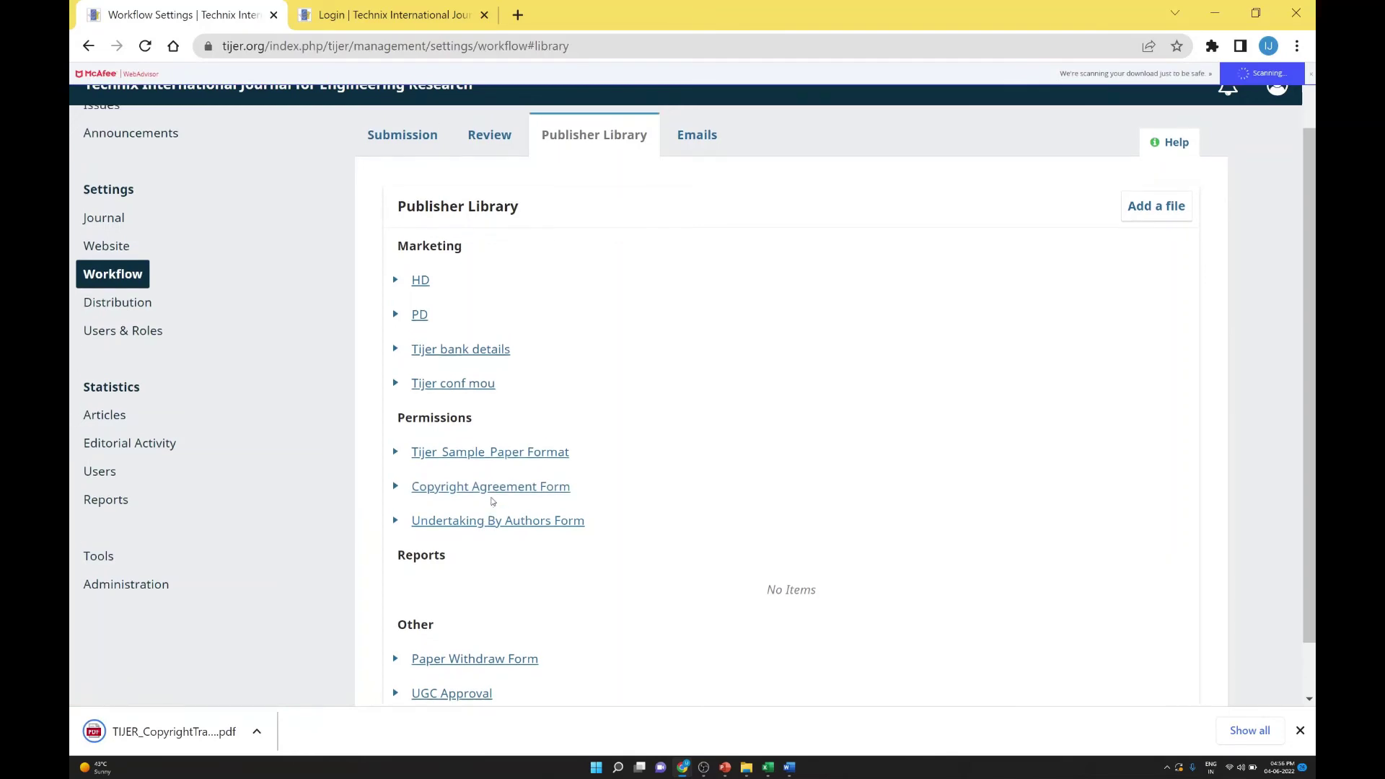
pyautogui.scroll(1, 582, 226)
pyautogui.scroll(-2, 536, 356)
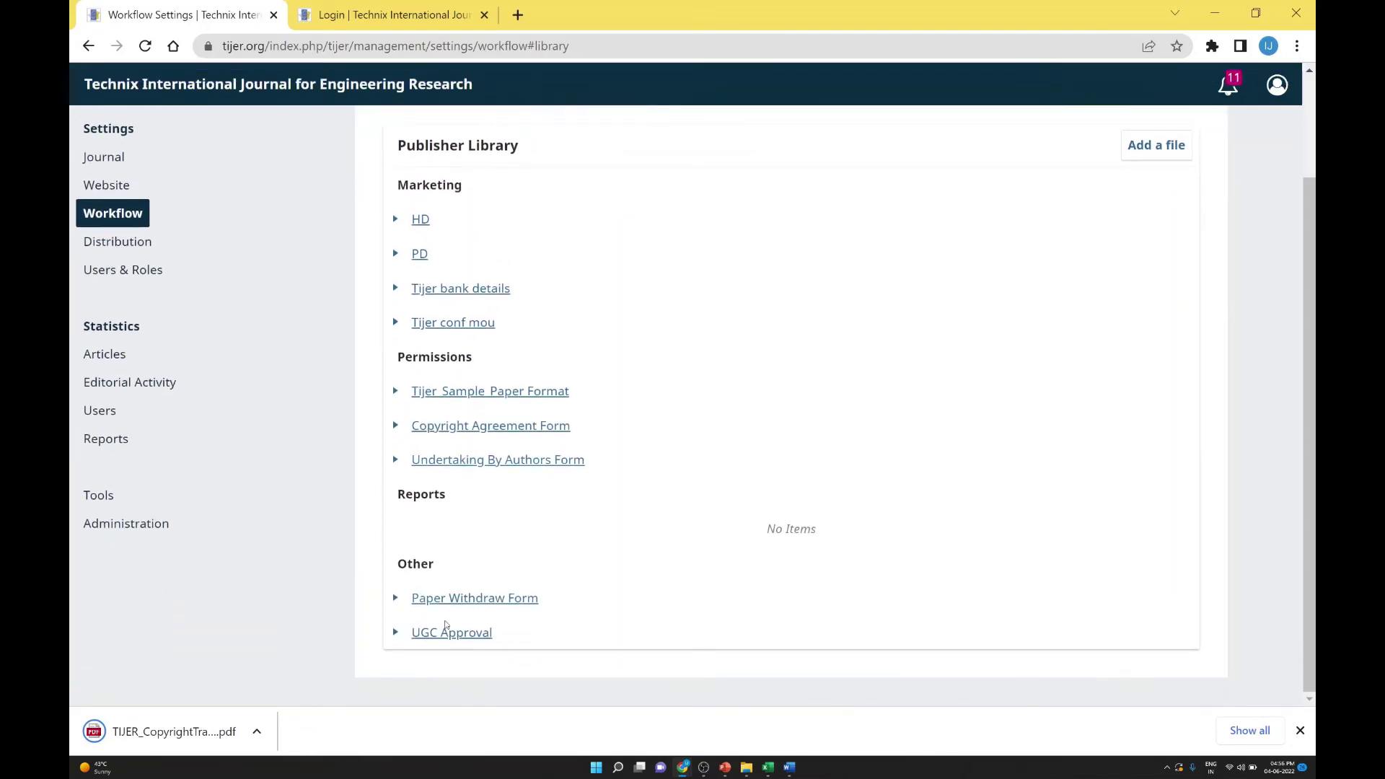
pyautogui.scroll(2, 471, 349)
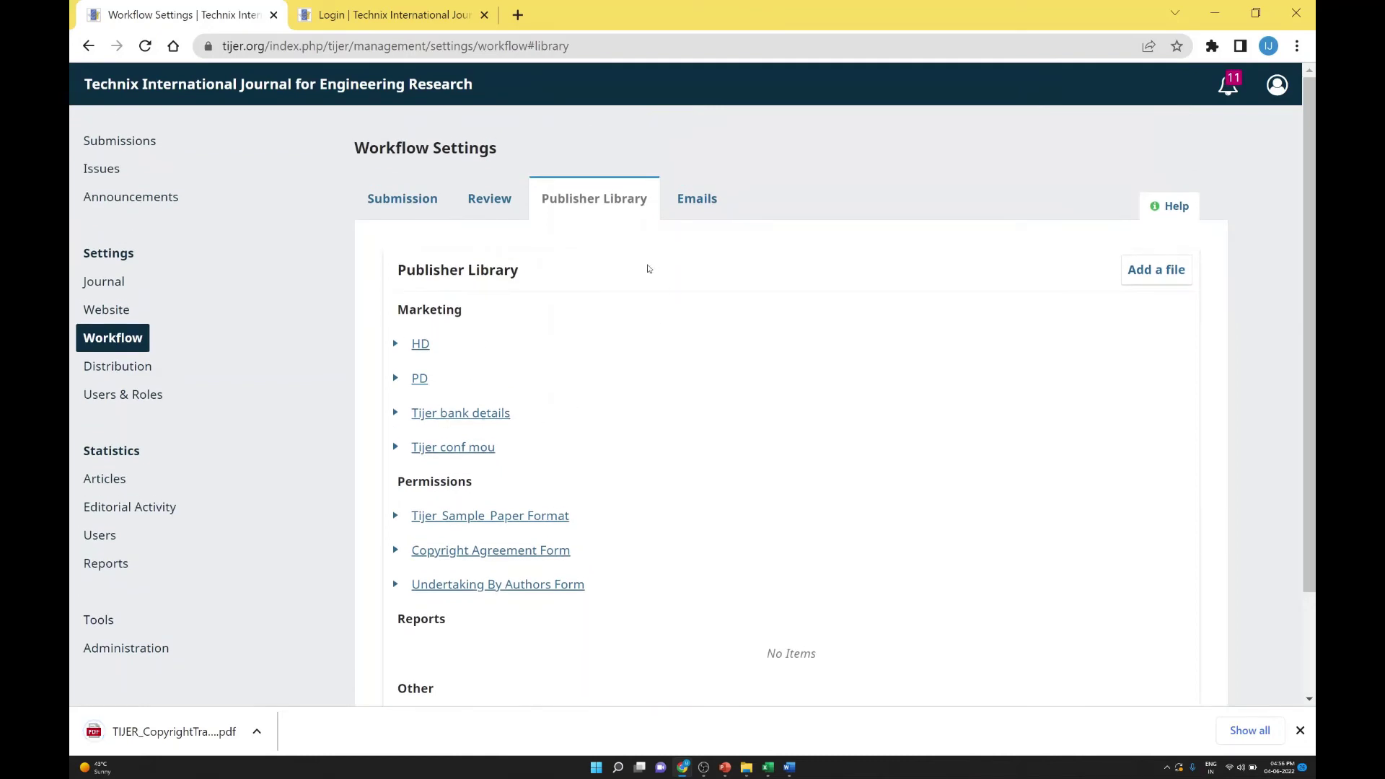
# Step: Look over the name, type, upload and public access fields for adding a library file, and close the form without saving
pyautogui.click(1151, 277)
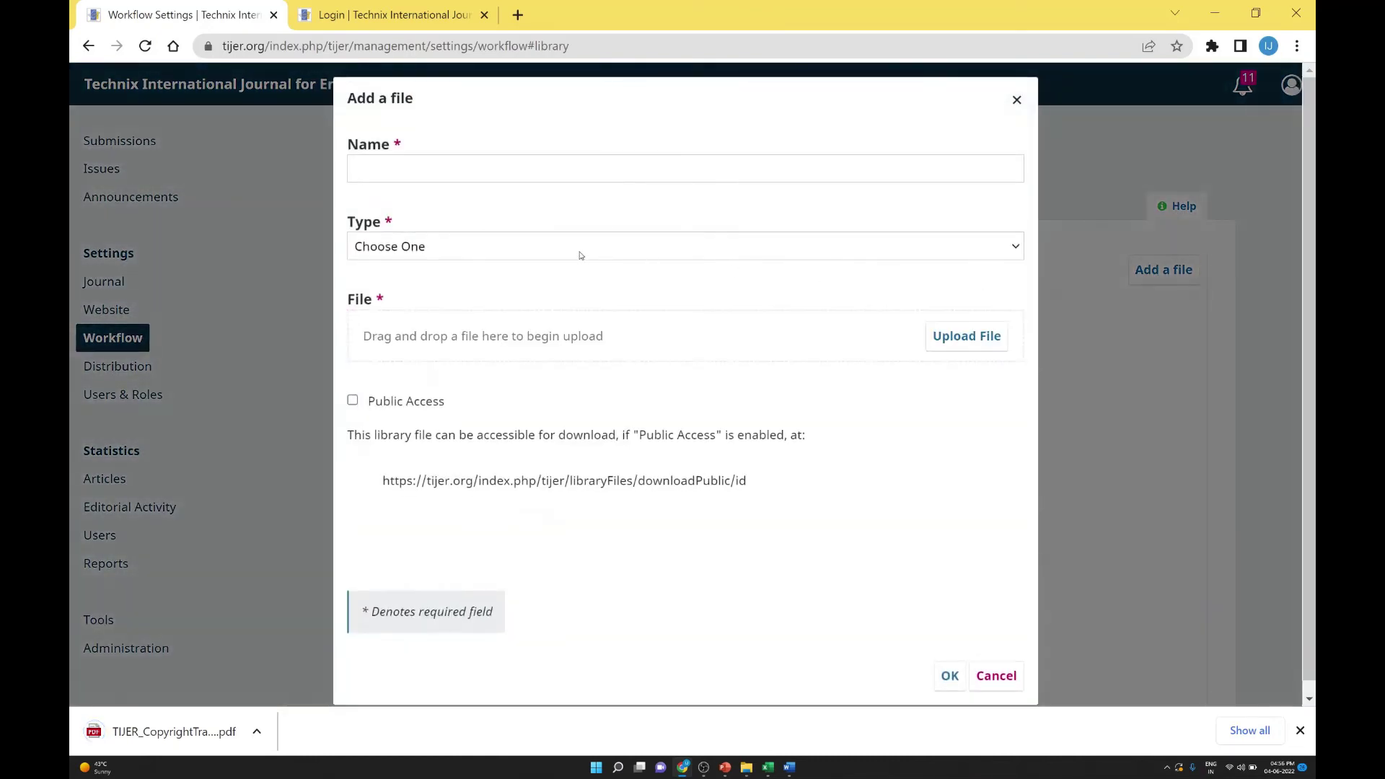
pyautogui.click(427, 161)
pyautogui.click(398, 248)
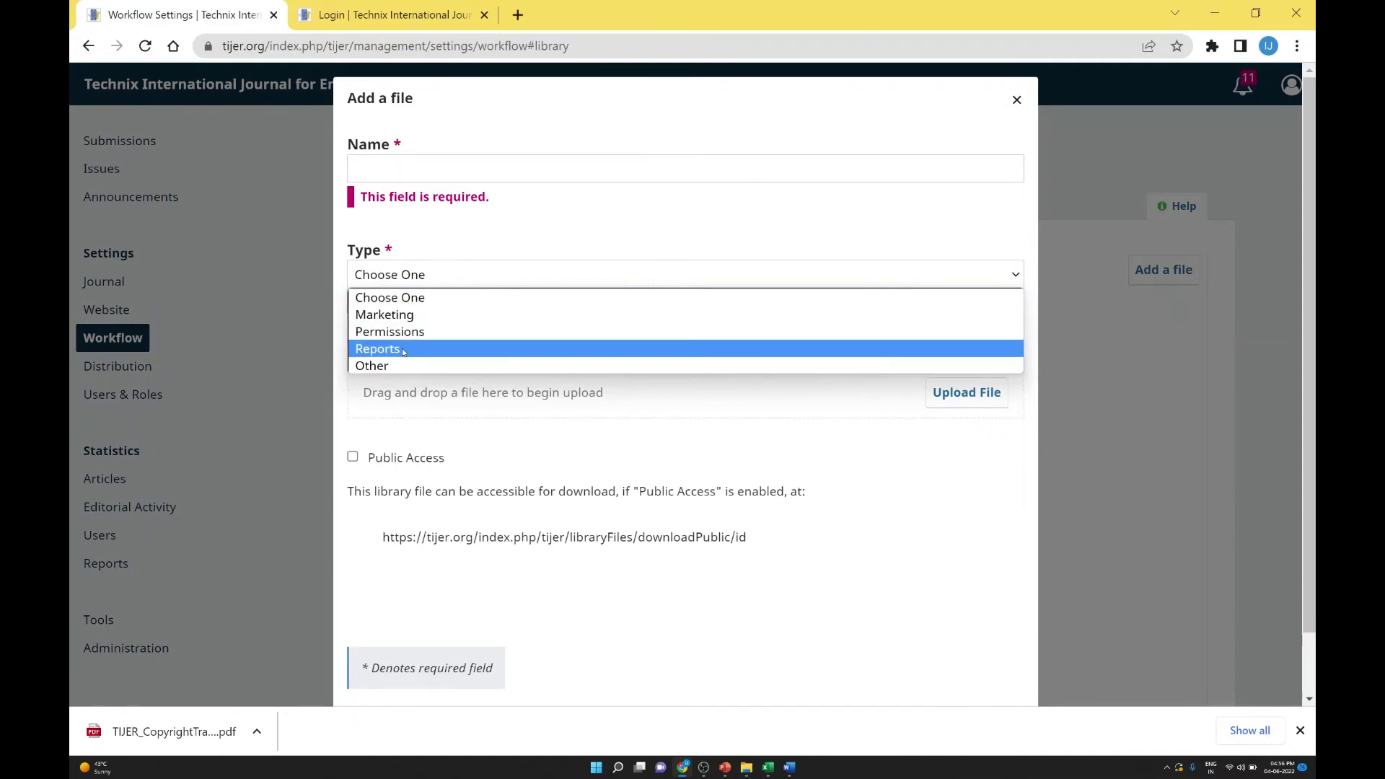
pyautogui.click(492, 387)
pyautogui.scroll(-1, 755, 505)
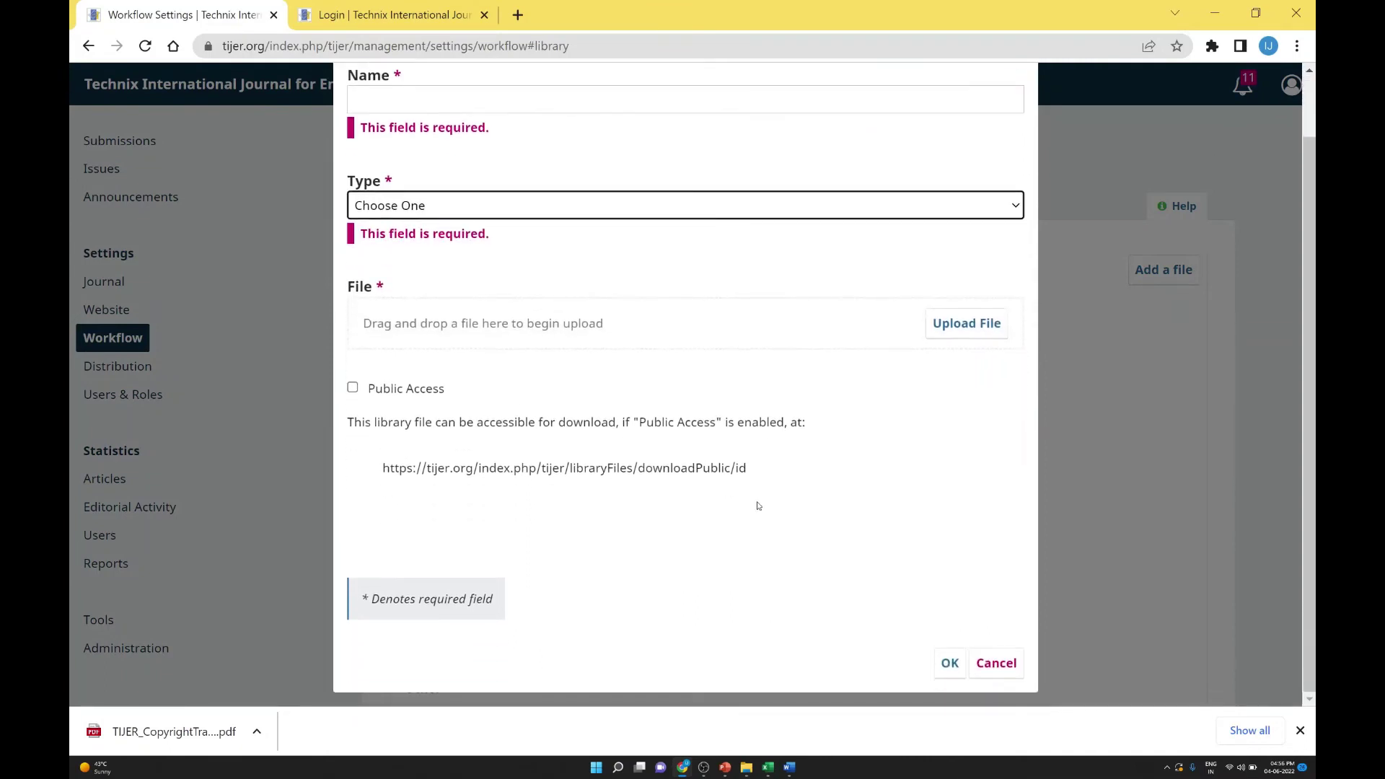
pyautogui.click(999, 660)
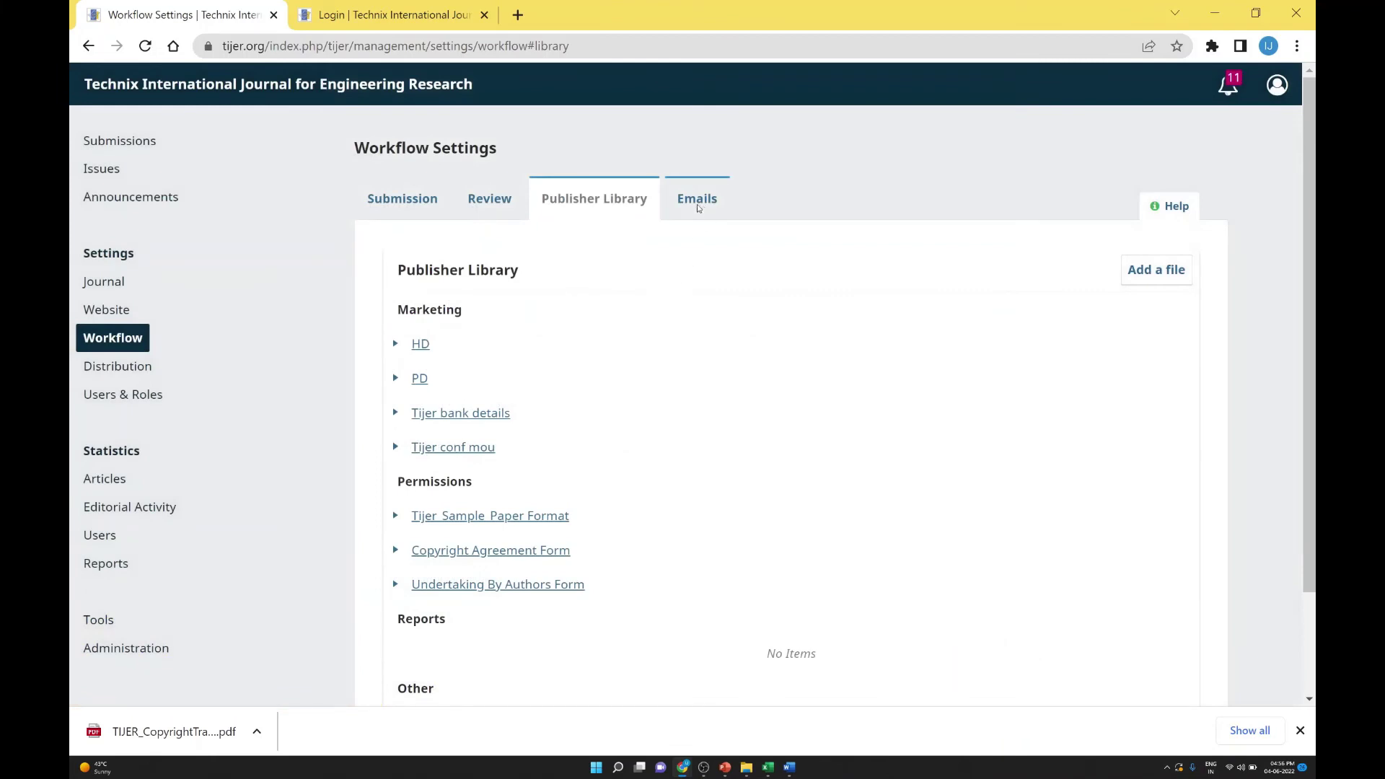
# Step: View the email setup and read through the signature text and bounce address information
pyautogui.click(515, 200)
pyautogui.click(694, 202)
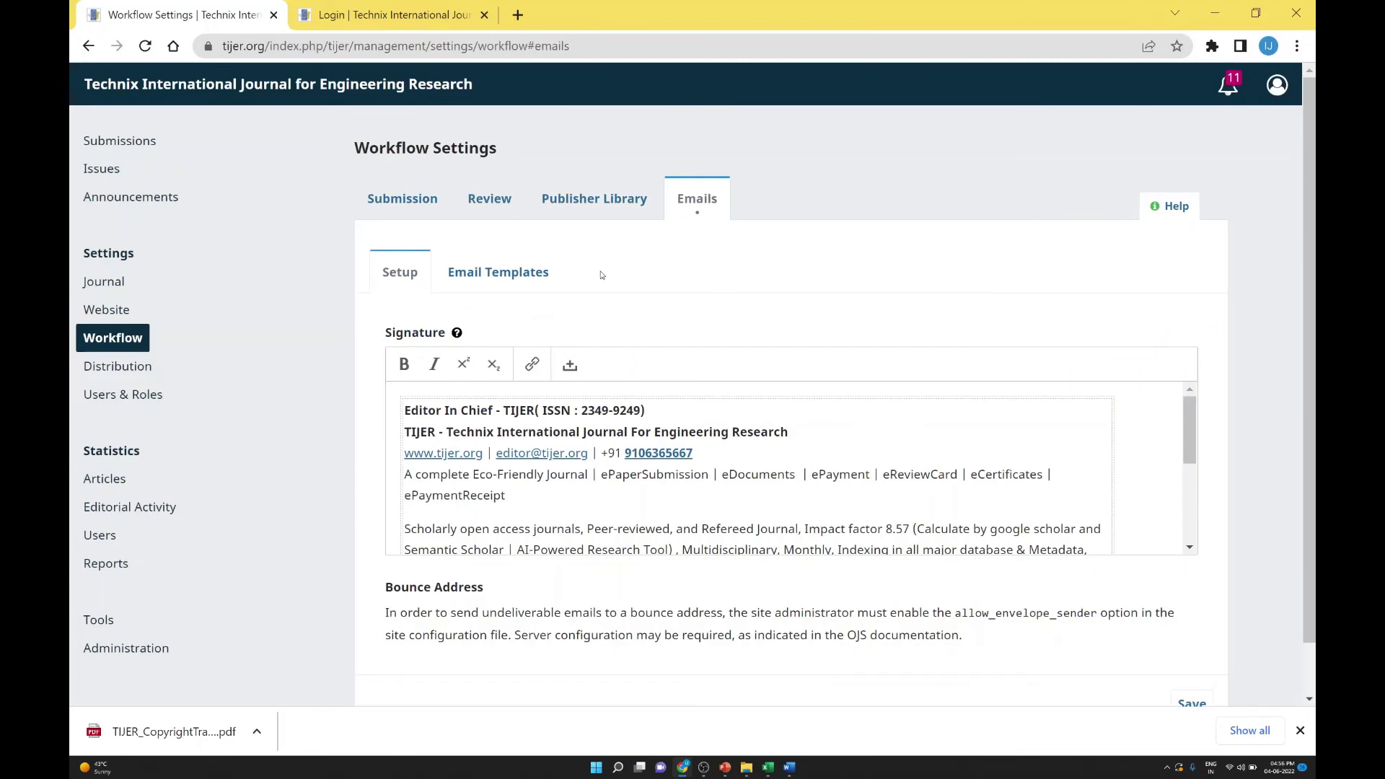
pyautogui.scroll(-1, 549, 392)
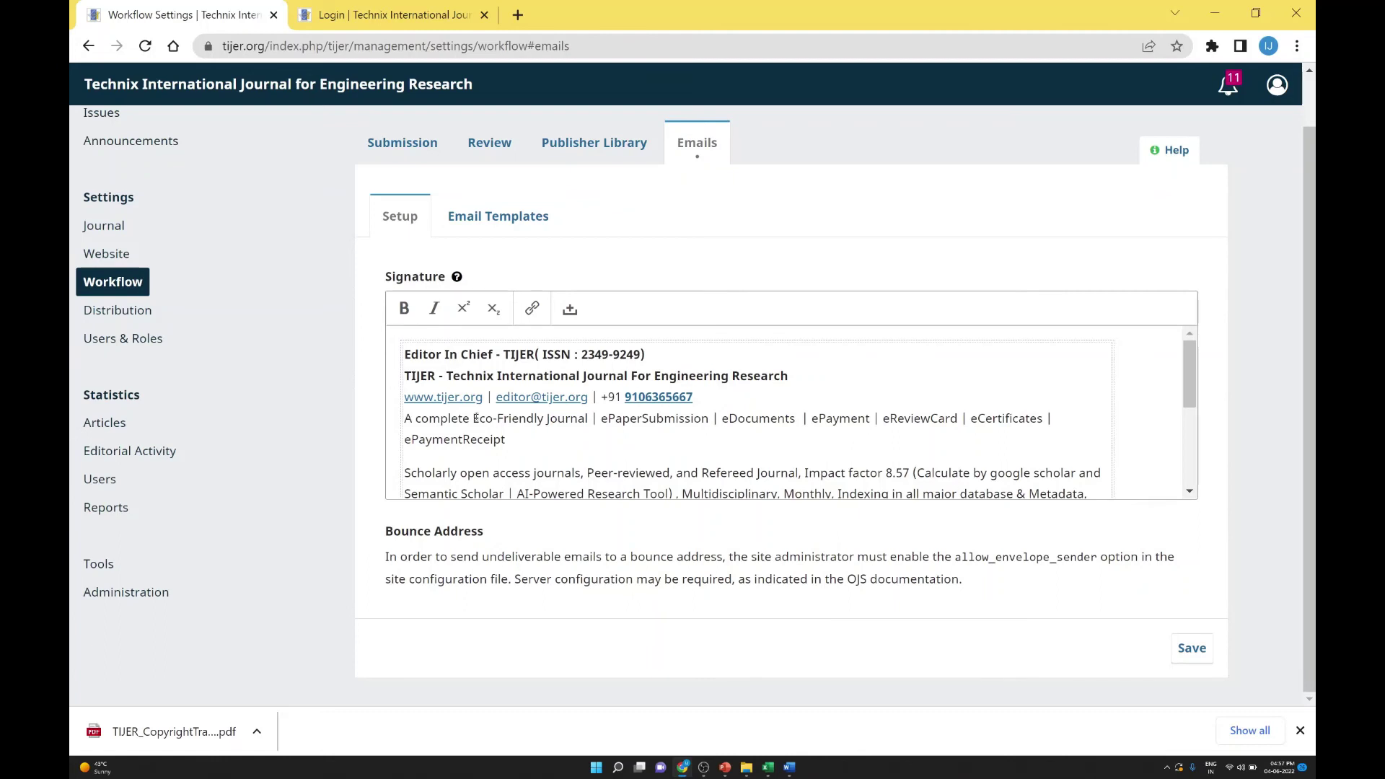
pyautogui.scroll(-1, 523, 409)
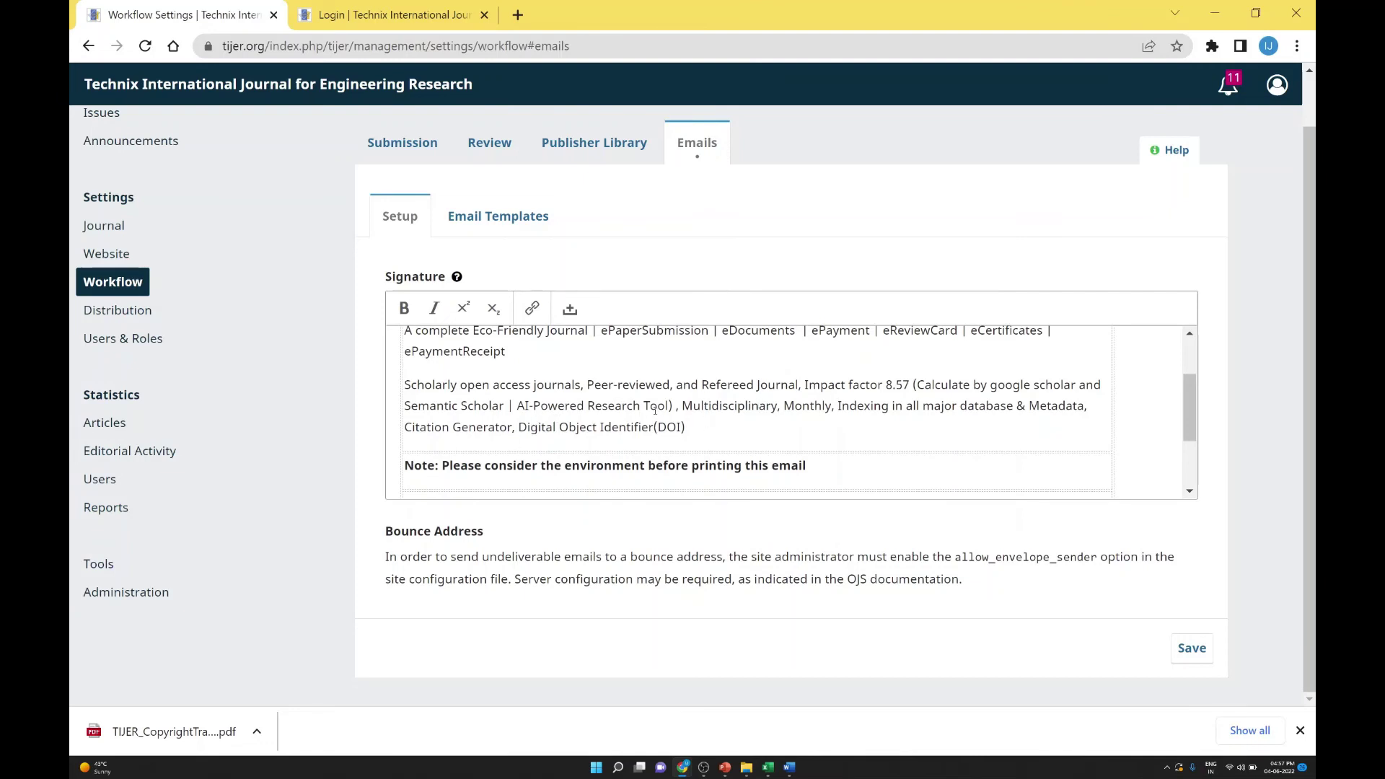
# Step: Show the email templates and look through the list of prepared messages and their descriptions
pyautogui.click(500, 217)
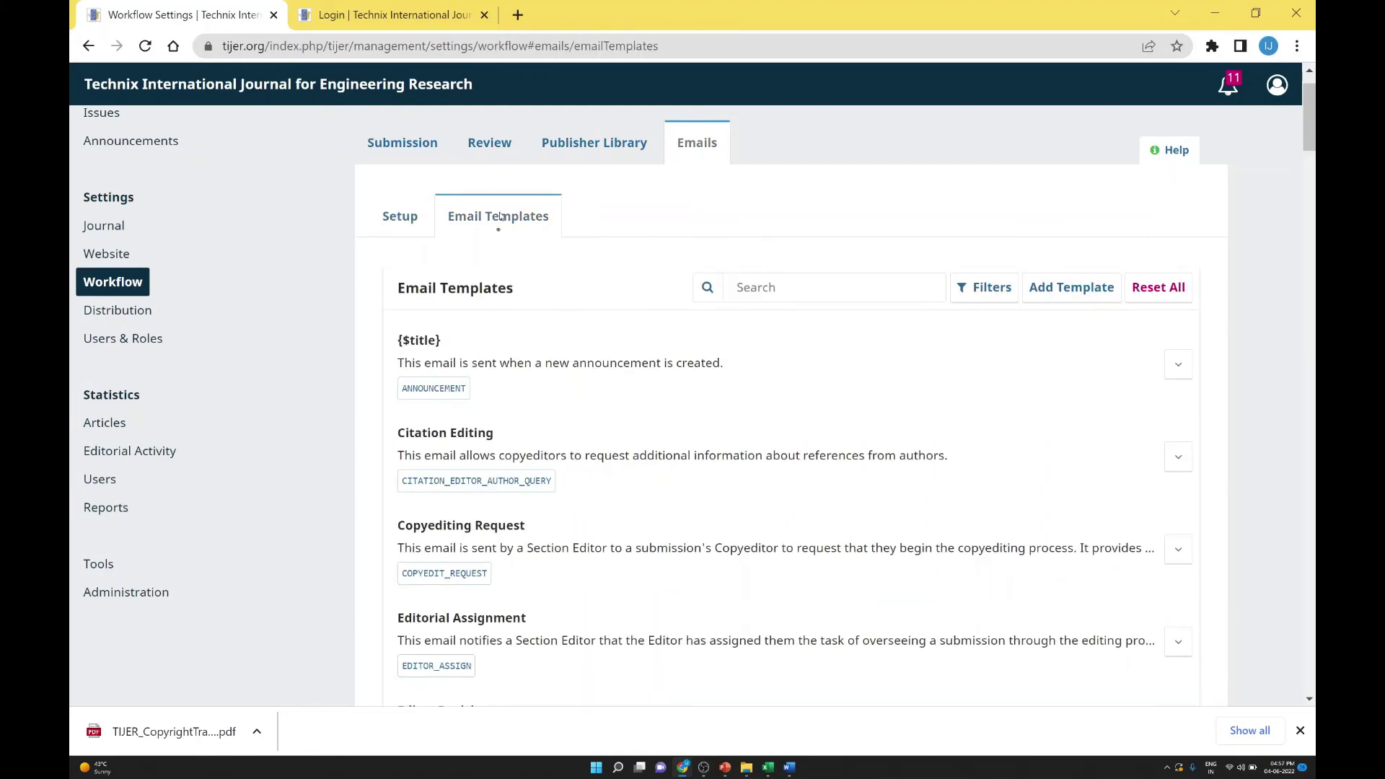
pyautogui.scroll(-20, 615, 340)
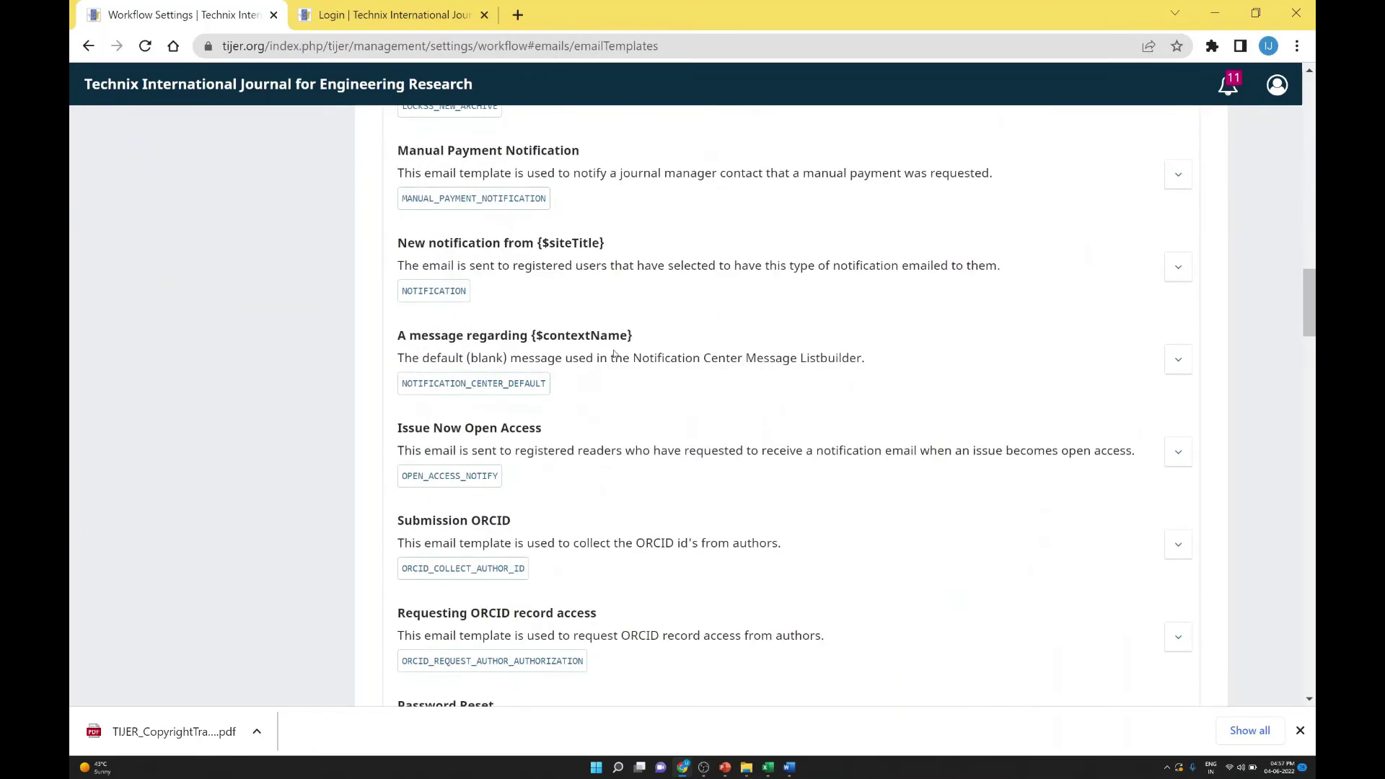
pyautogui.scroll(-20, 614, 353)
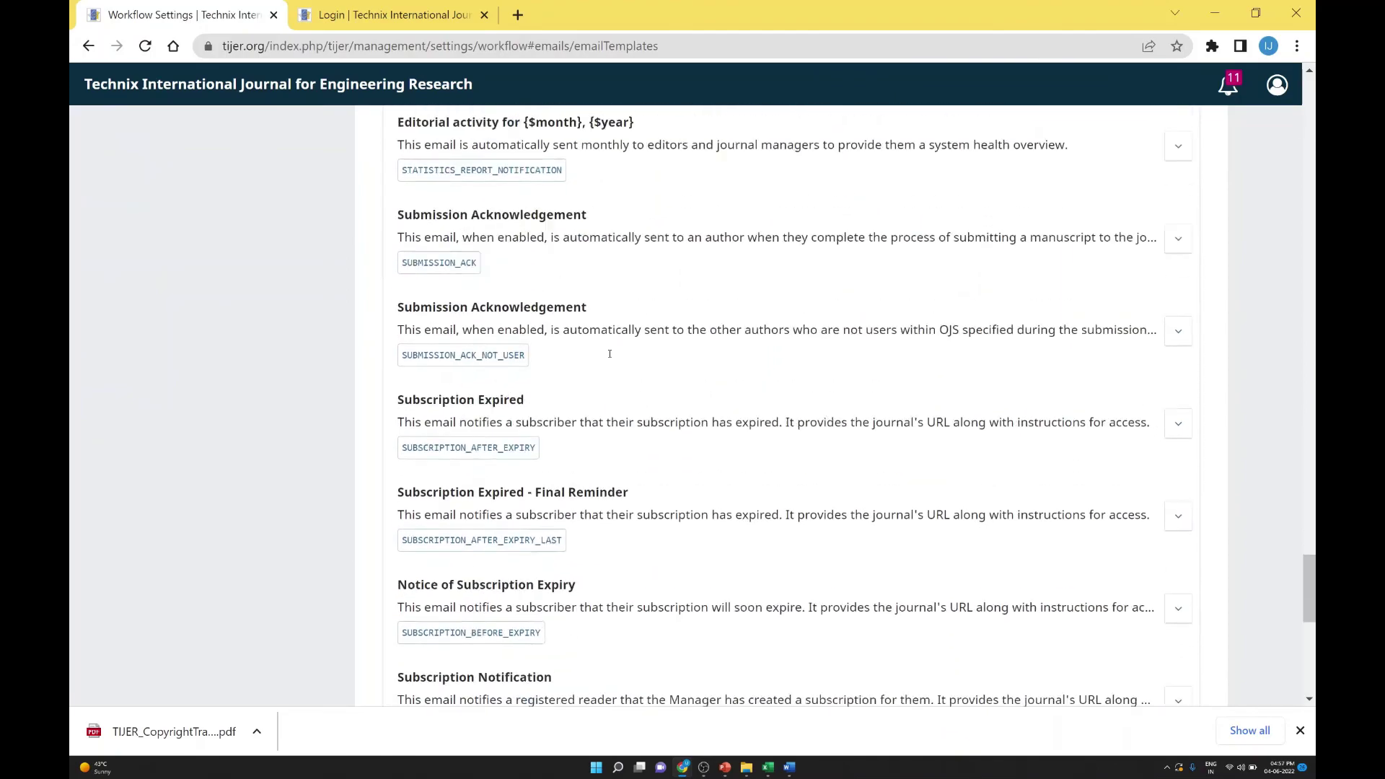
pyautogui.scroll(18, 610, 353)
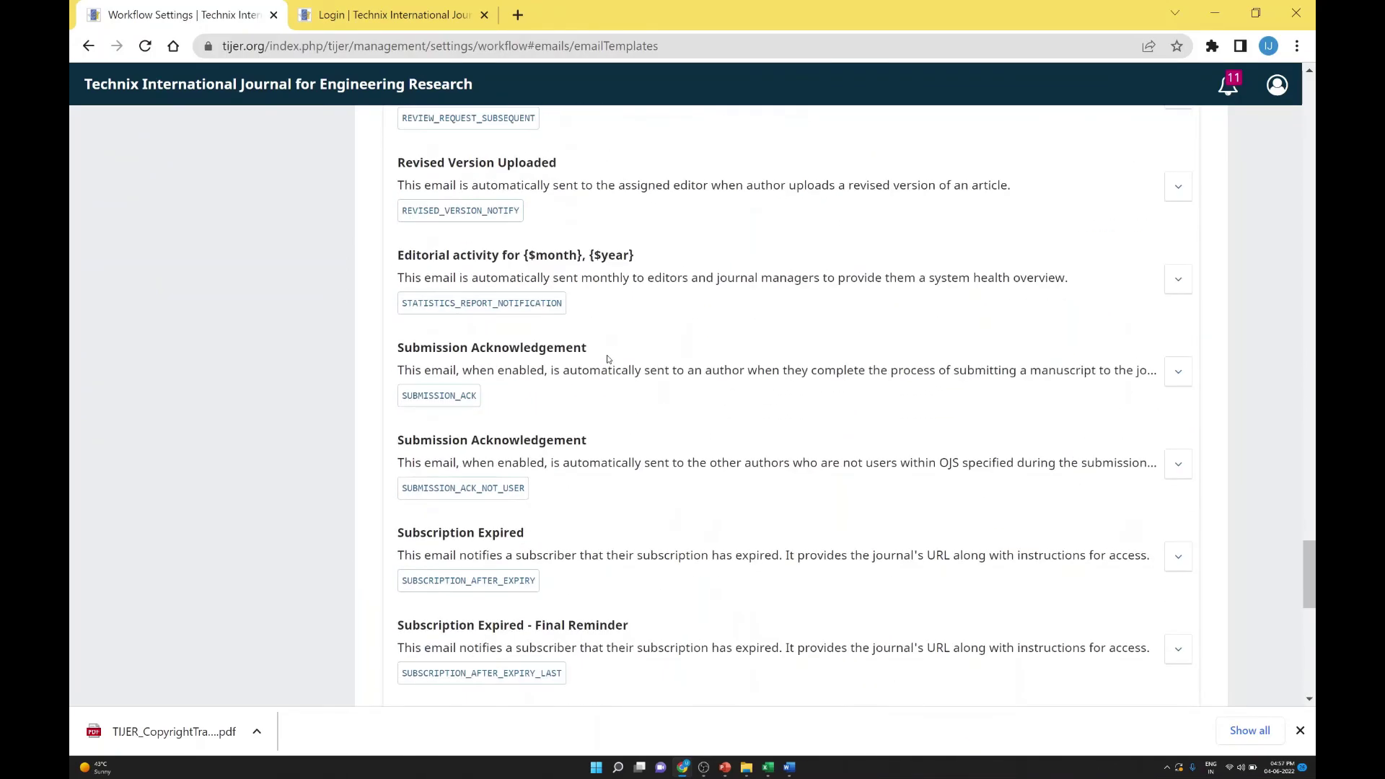
pyautogui.scroll(20, 608, 357)
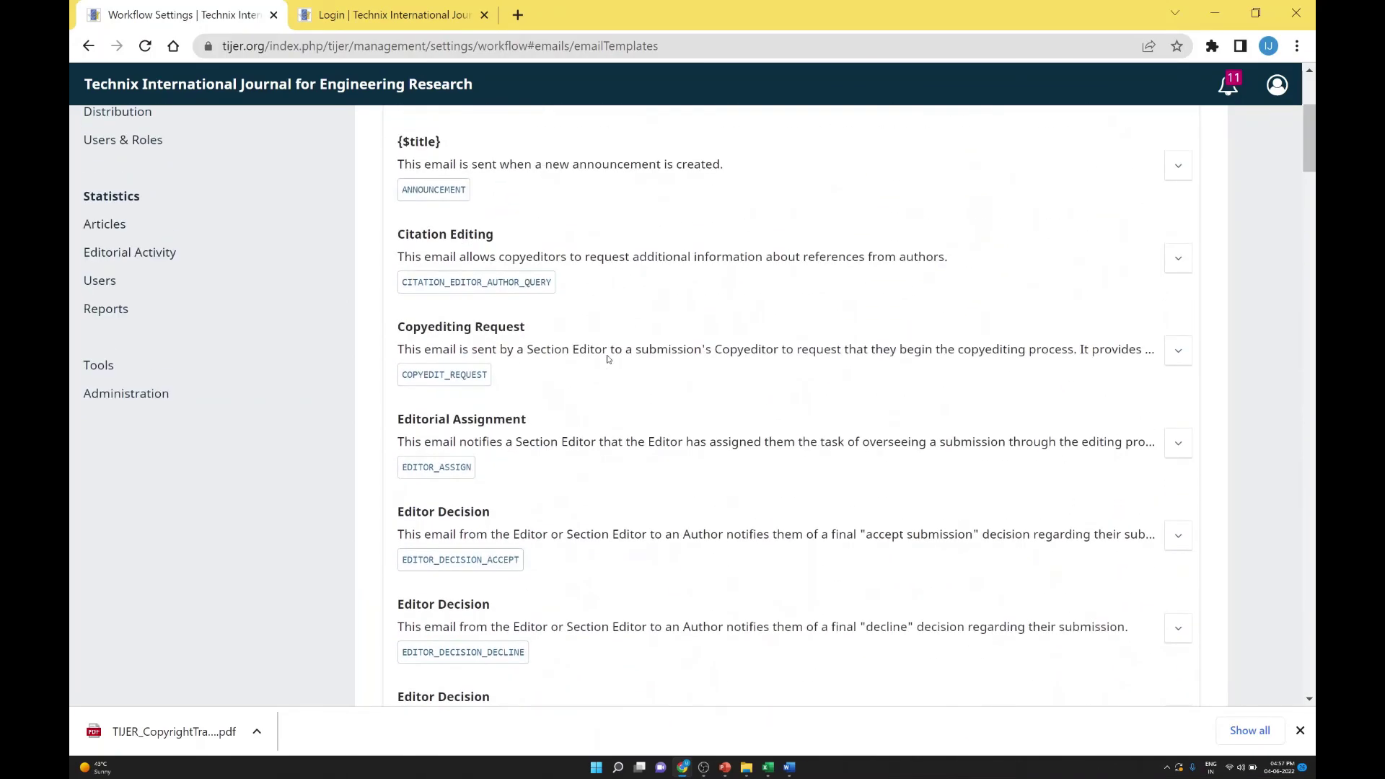
# Step: Expand the new announcement email template, view its subject and body in the edit form, and close the form without saving
pyautogui.scroll(-1, 533, 379)
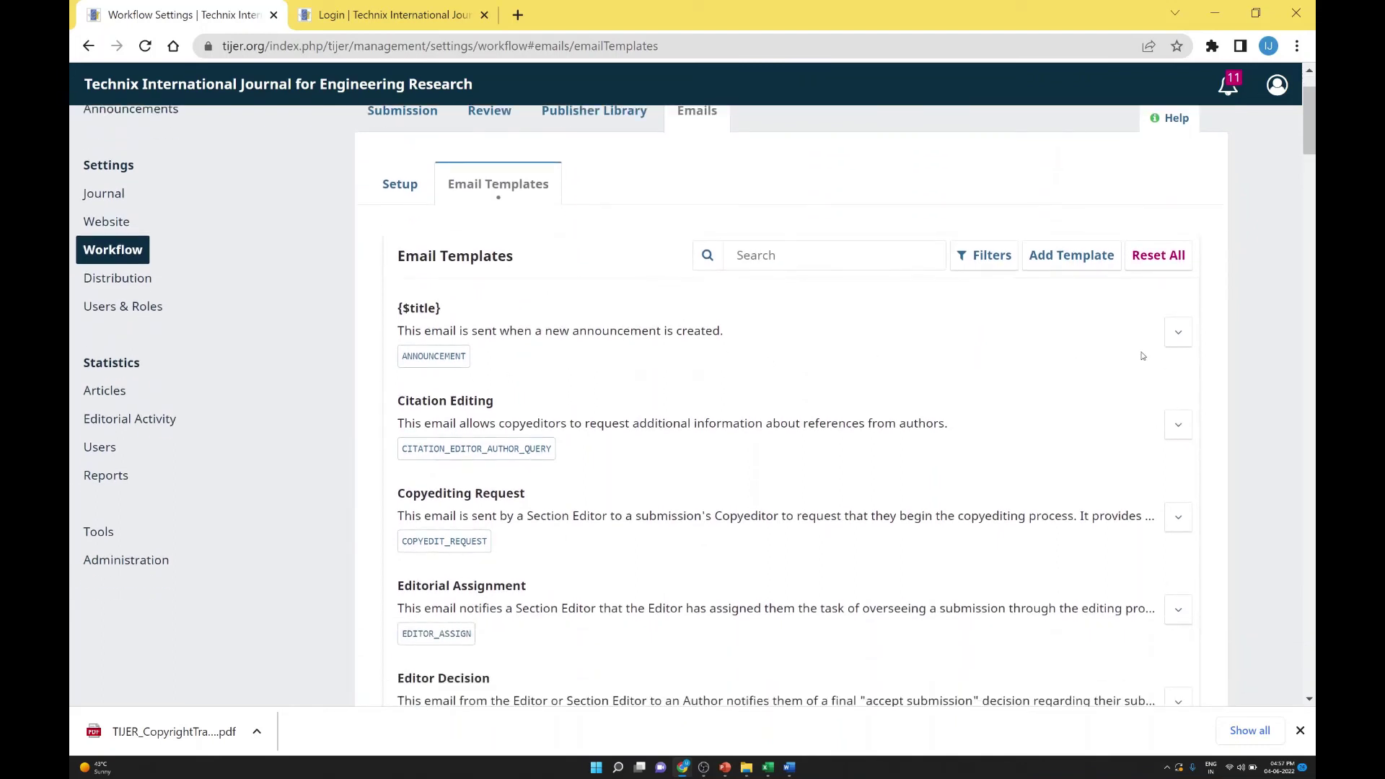
pyautogui.click(1180, 334)
pyautogui.scroll(-1, 615, 425)
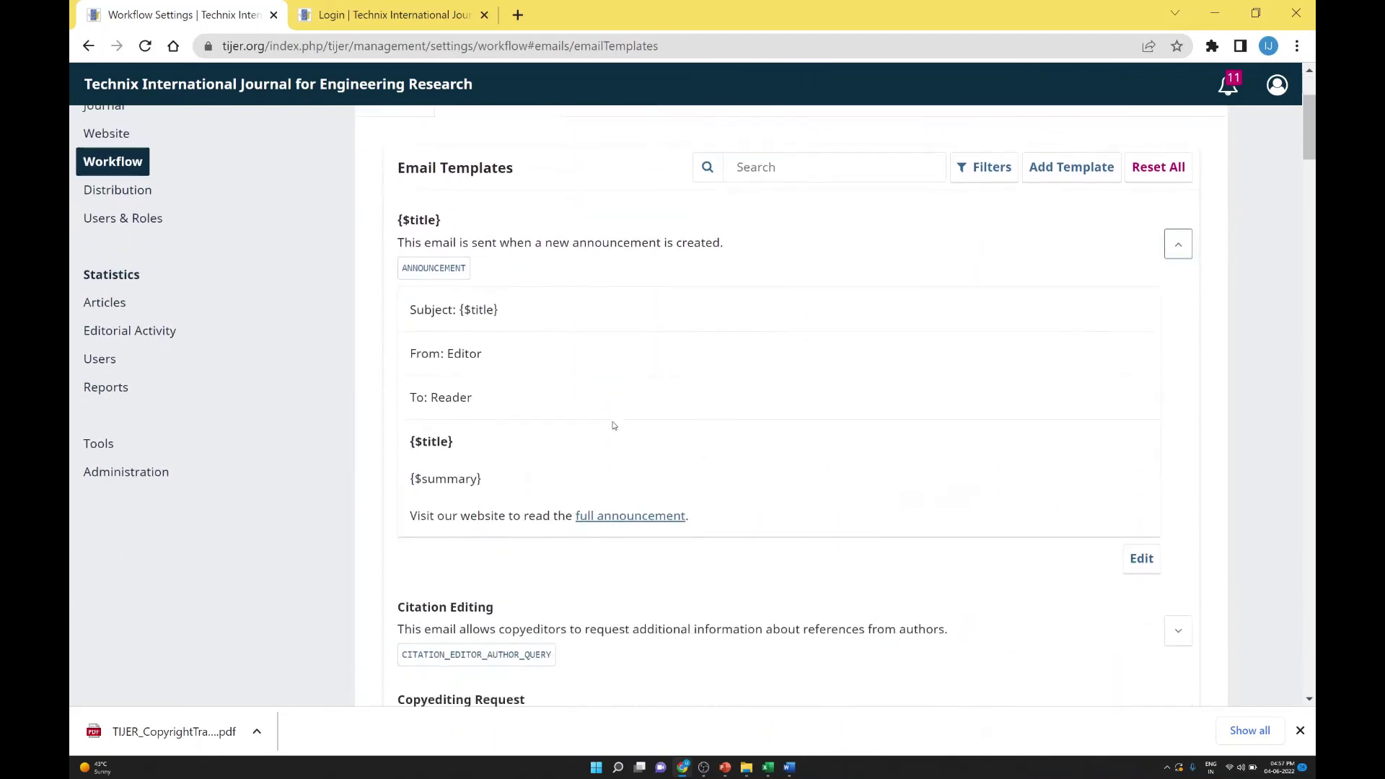
pyautogui.scroll(-1, 1162, 259)
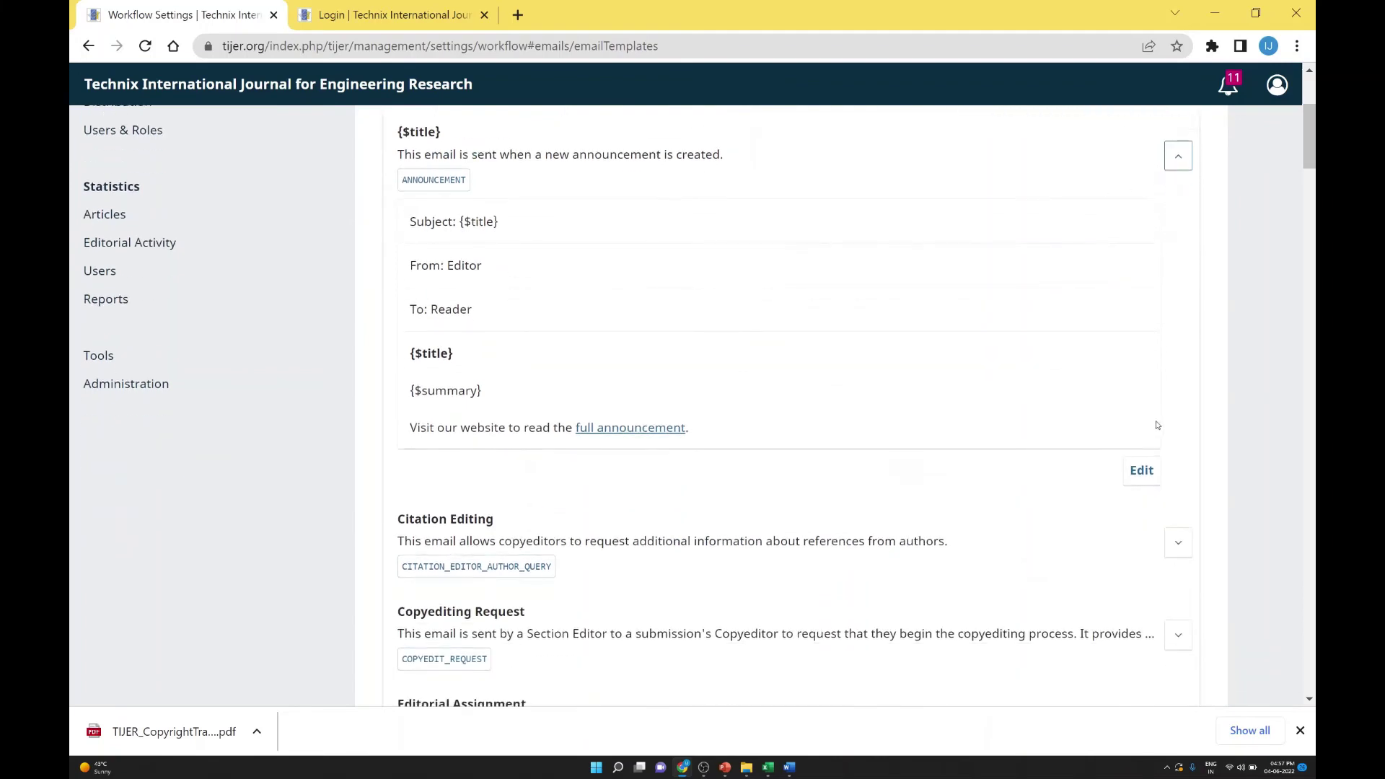
pyautogui.click(1142, 470)
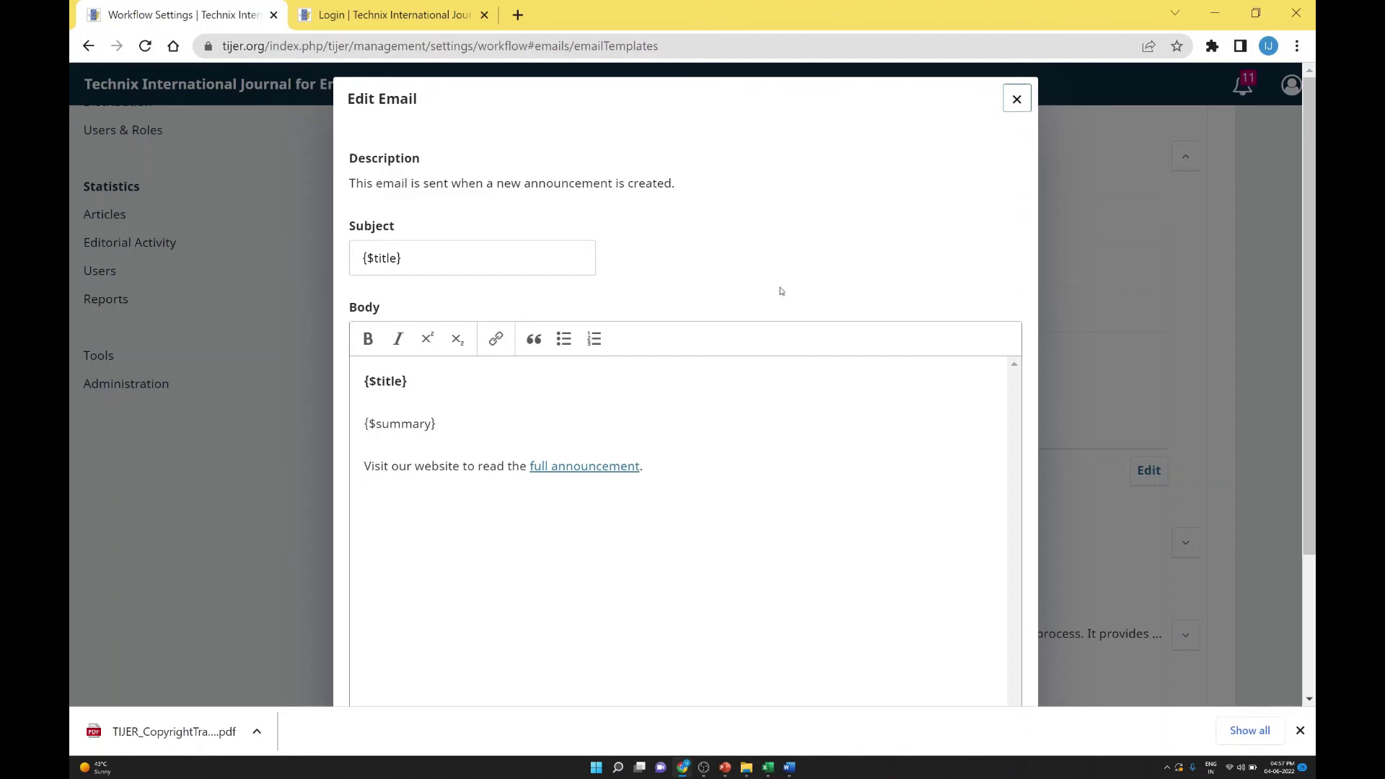
pyautogui.click(1014, 101)
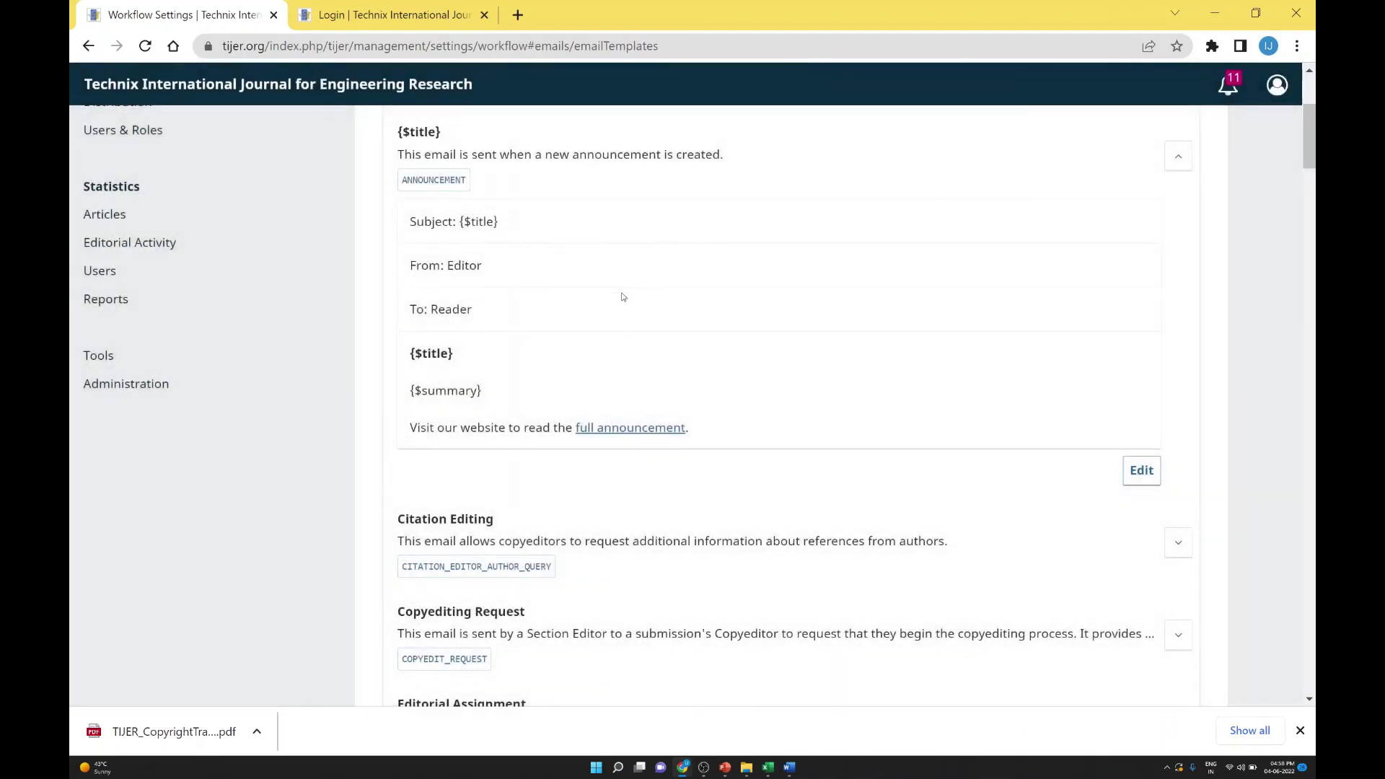
# Step: Look over the citation, copyediting and editor decision email templates, and return to the workflow's submission settings with the author guidelines
pyautogui.scroll(4, 600, 340)
pyautogui.scroll(-8, 599, 340)
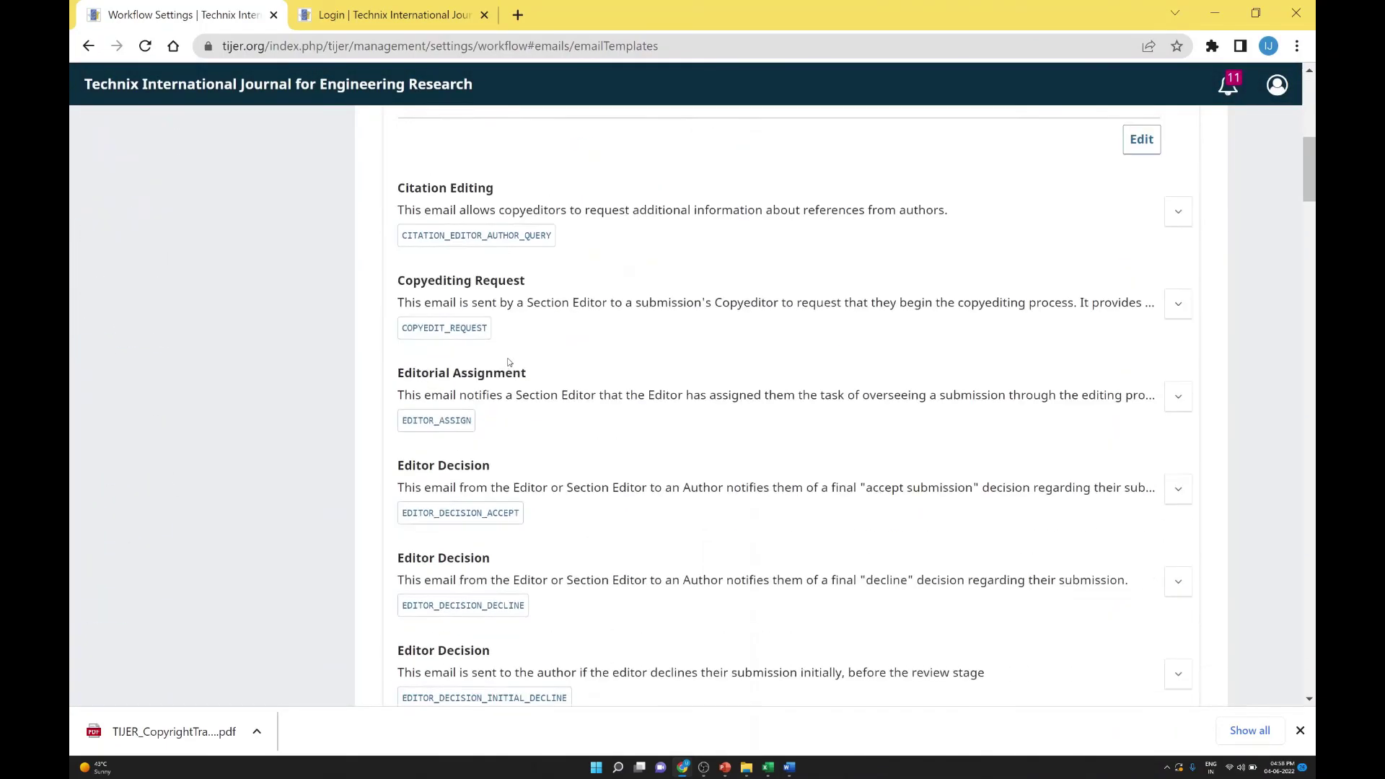
pyautogui.scroll(-4, 509, 362)
pyautogui.scroll(10, 575, 386)
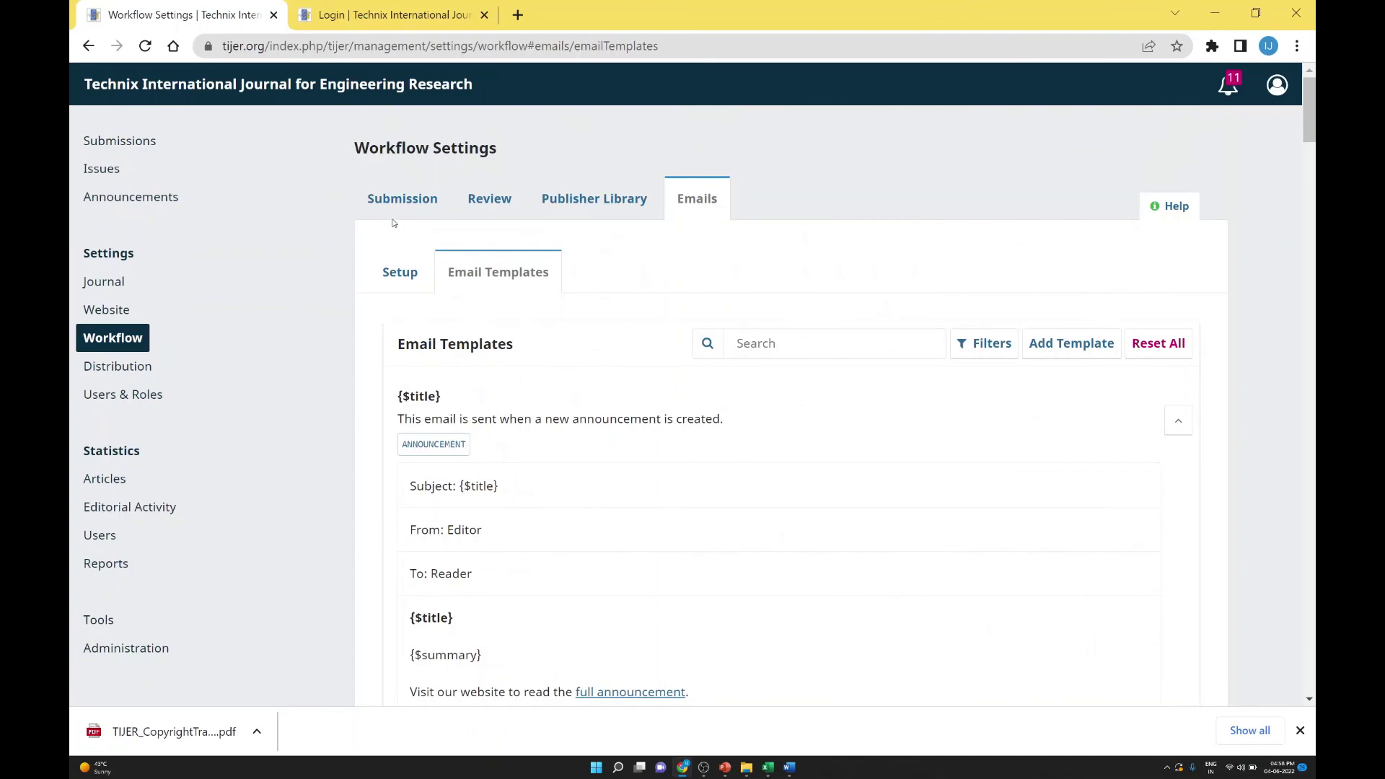
pyautogui.click(118, 340)
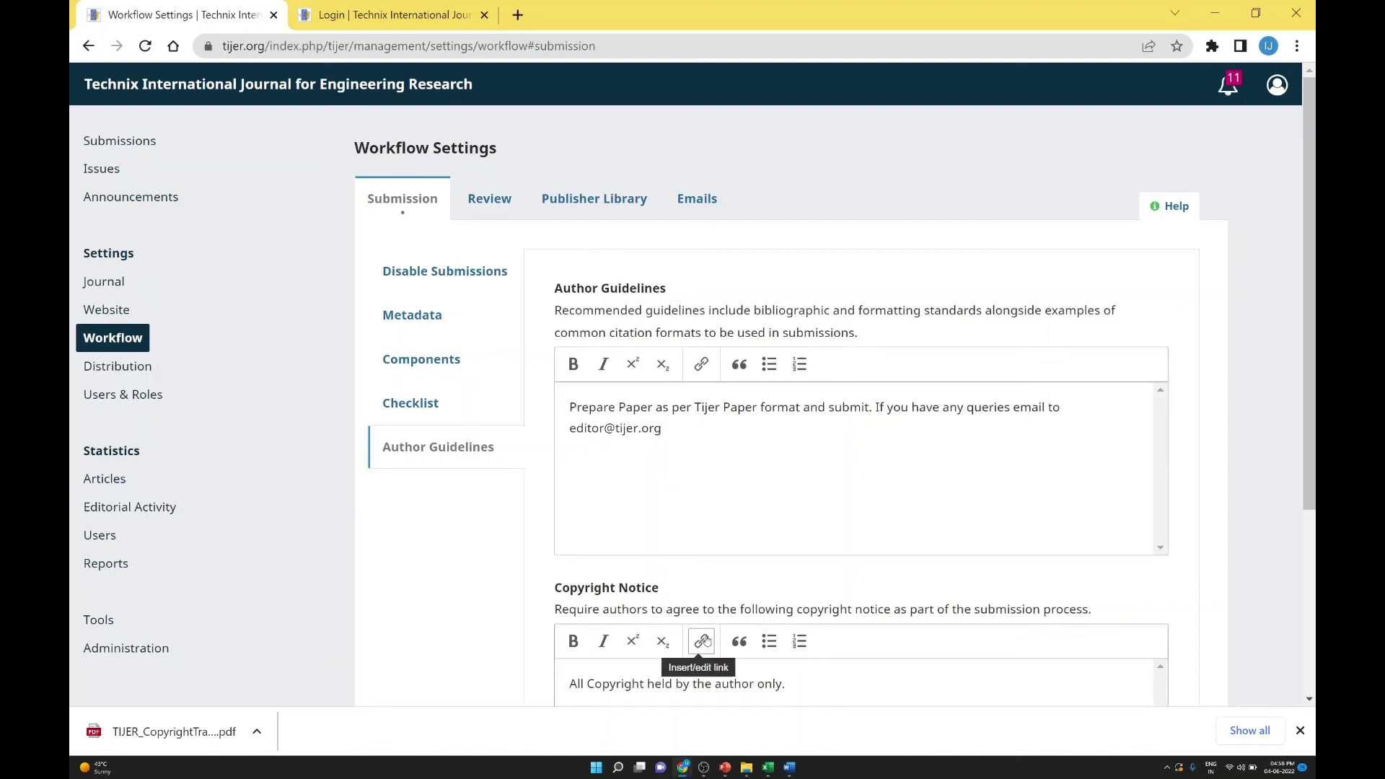
pyautogui.moveTo(703, 770)
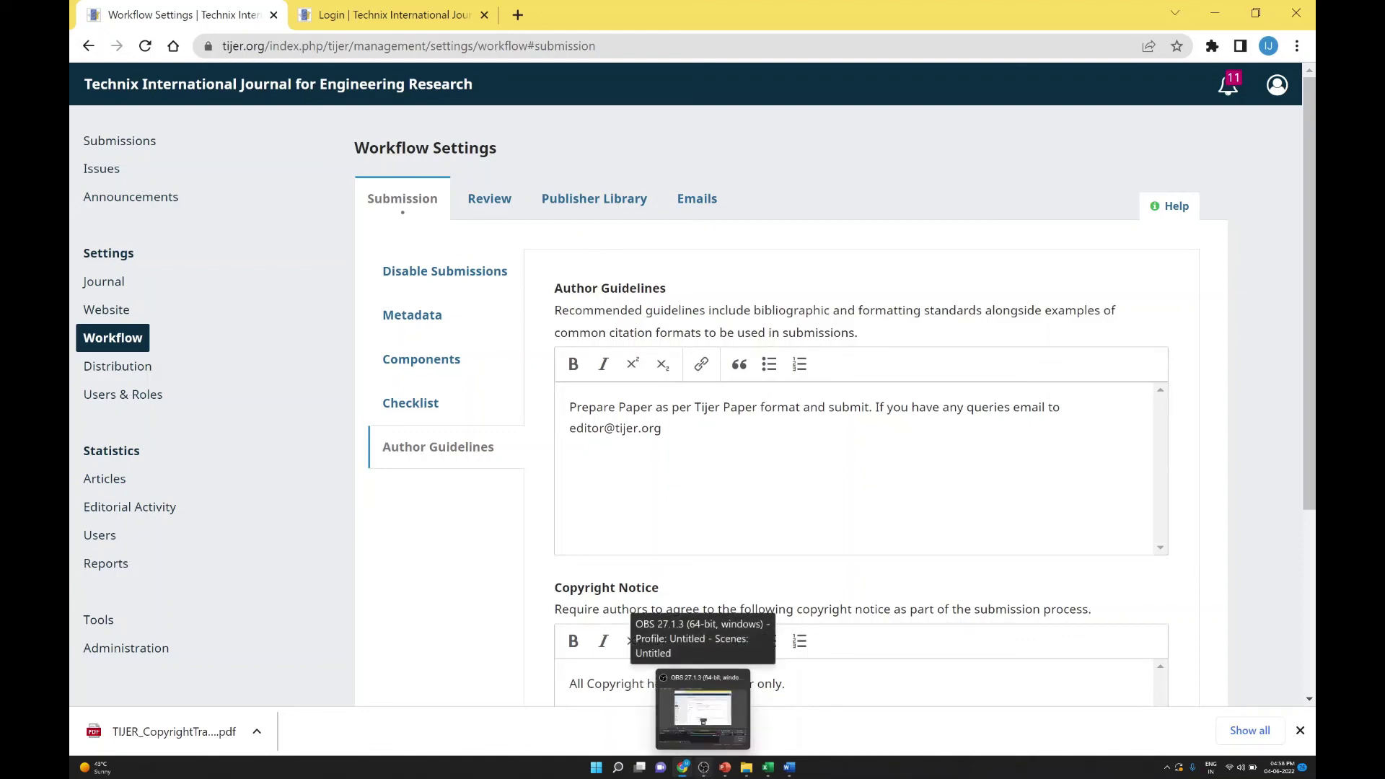